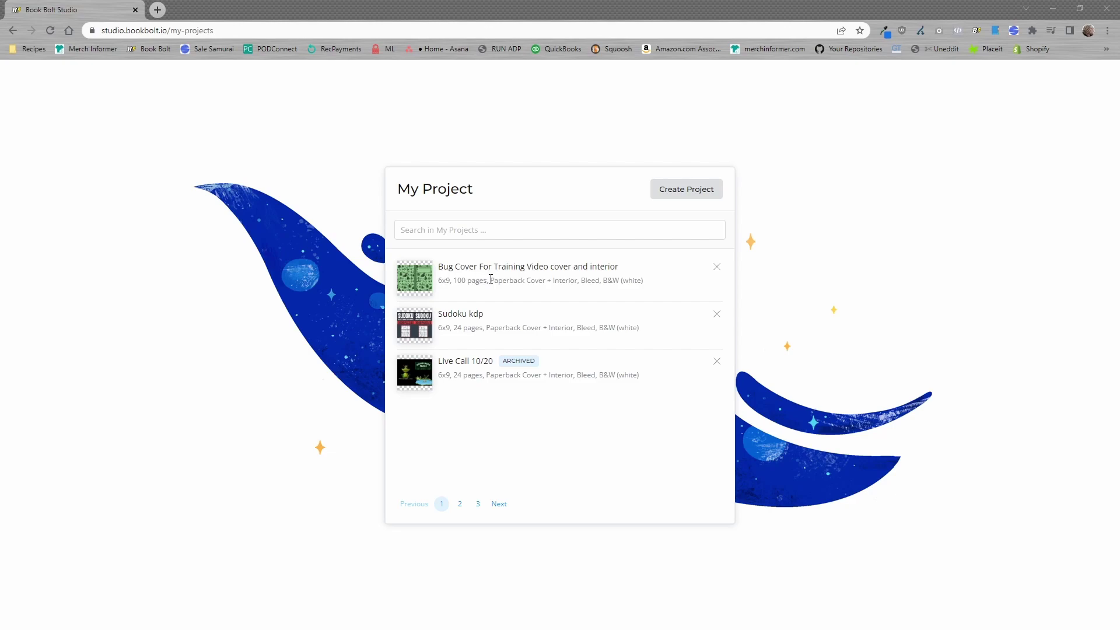
Open the Bug Cover For Training Video project from My Projects in the editor.
left_click_drag(439, 281, 576, 280)
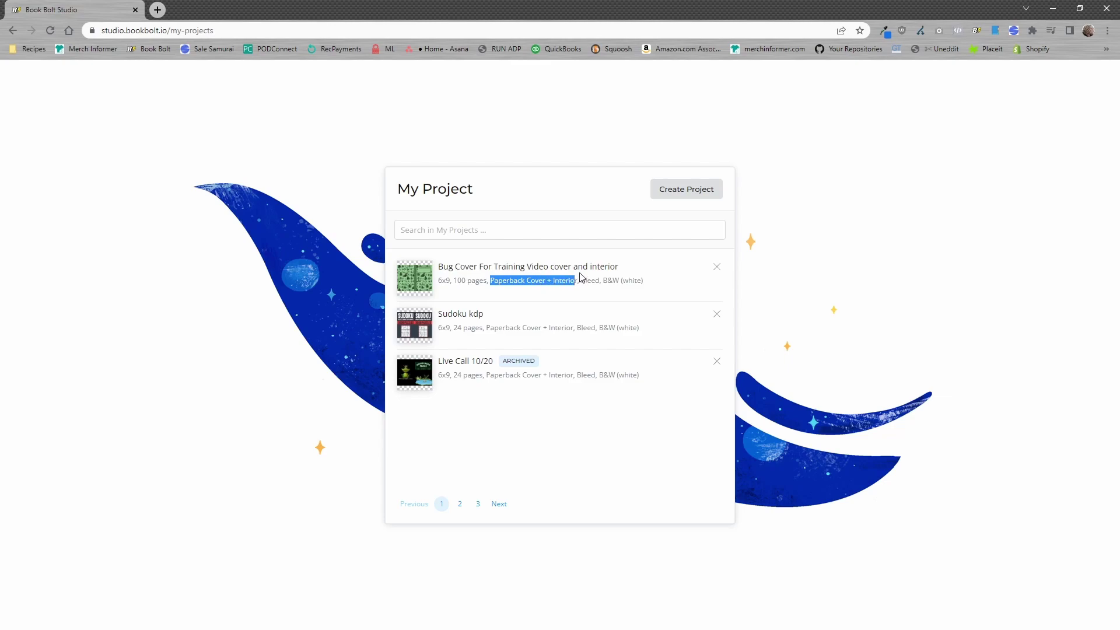
left_click(579, 267)
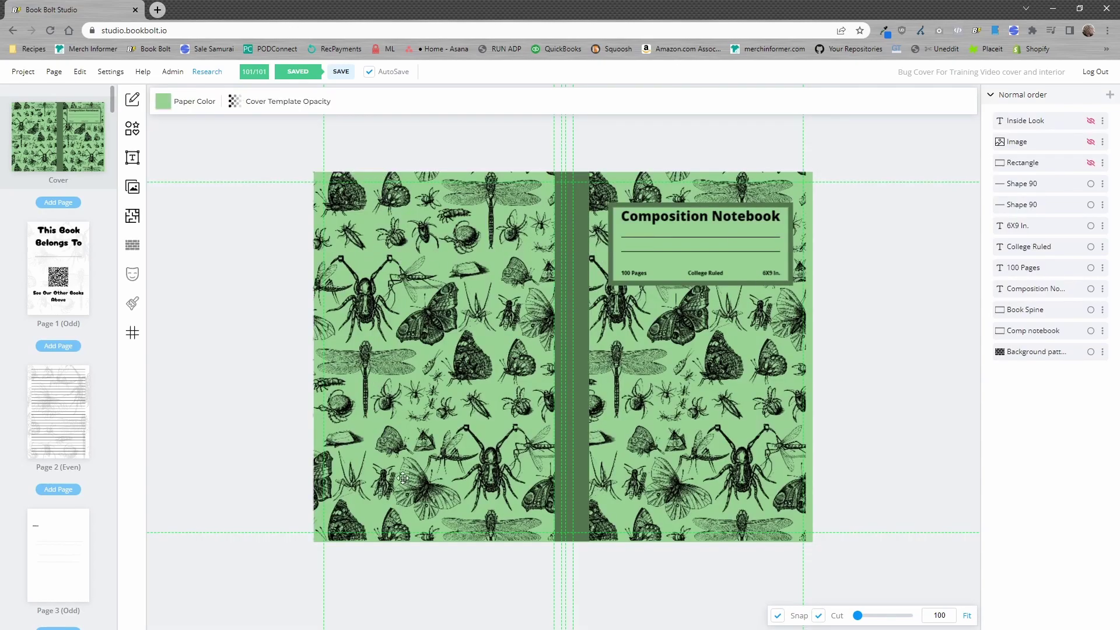
Scroll the page thumbnails and view interior Pages 6 and 7, the college-ruled bug-background pages.
scroll(56, 302, "down", 1)
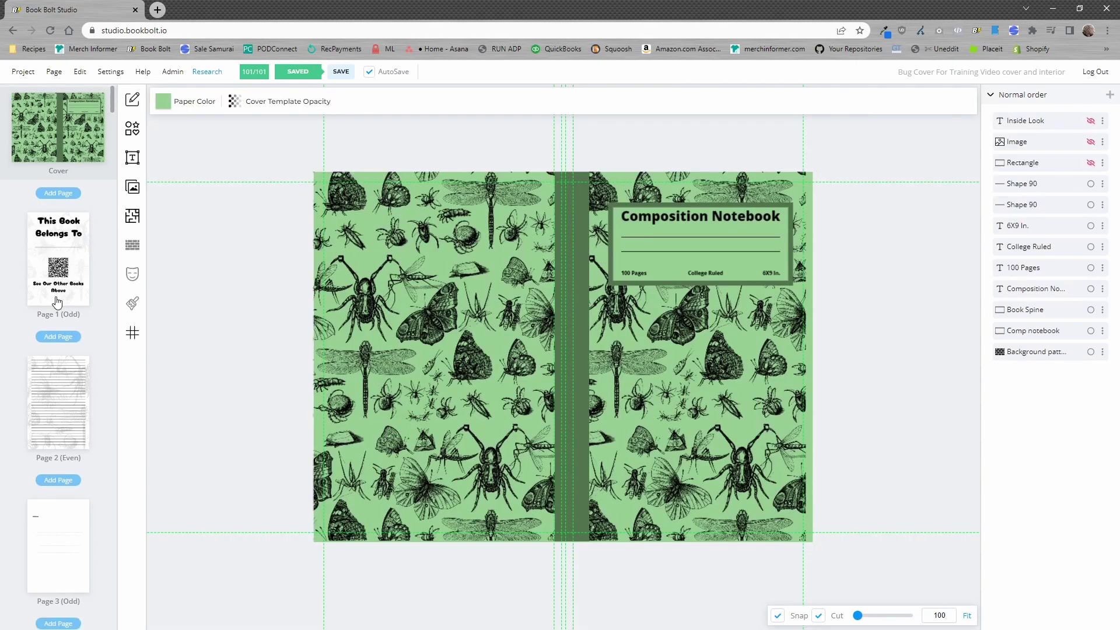
scroll(56, 302, "down", 10)
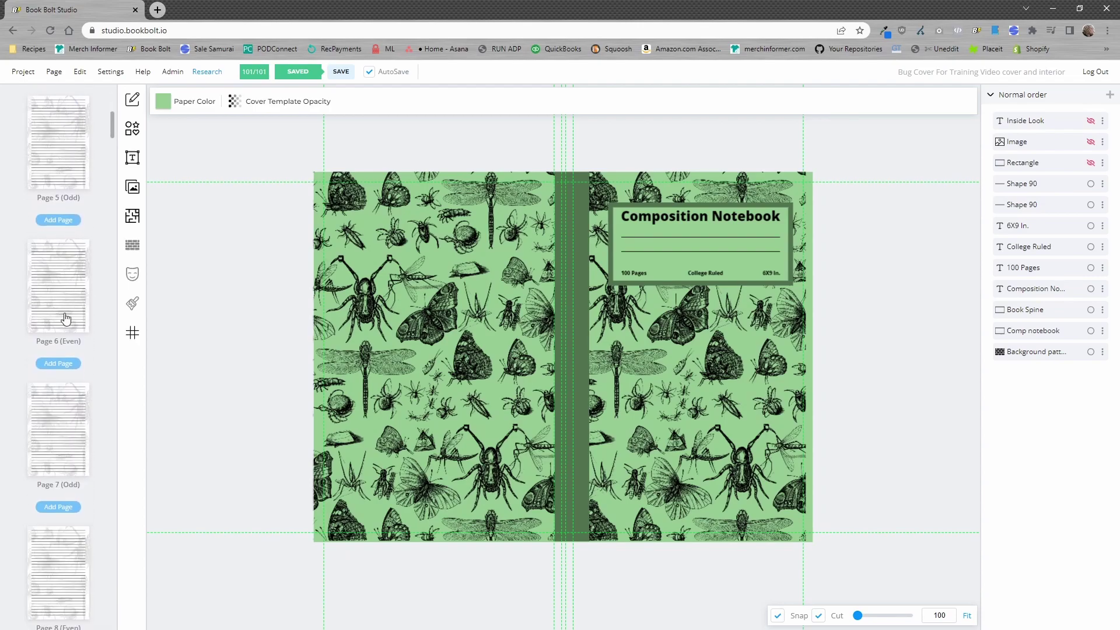
left_click(56, 290)
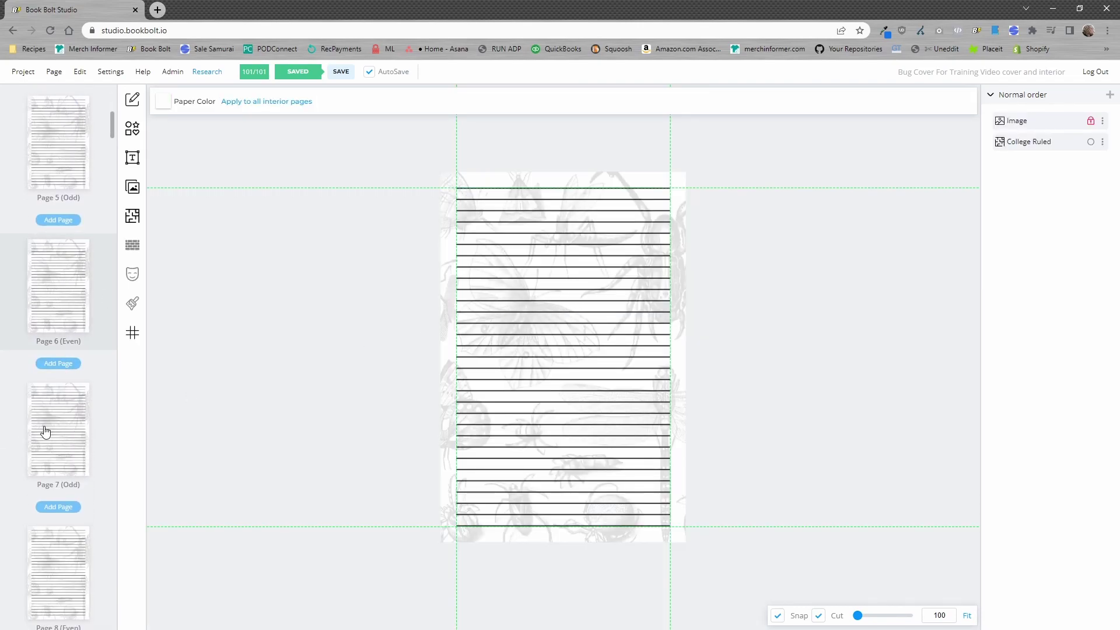
left_click(45, 429)
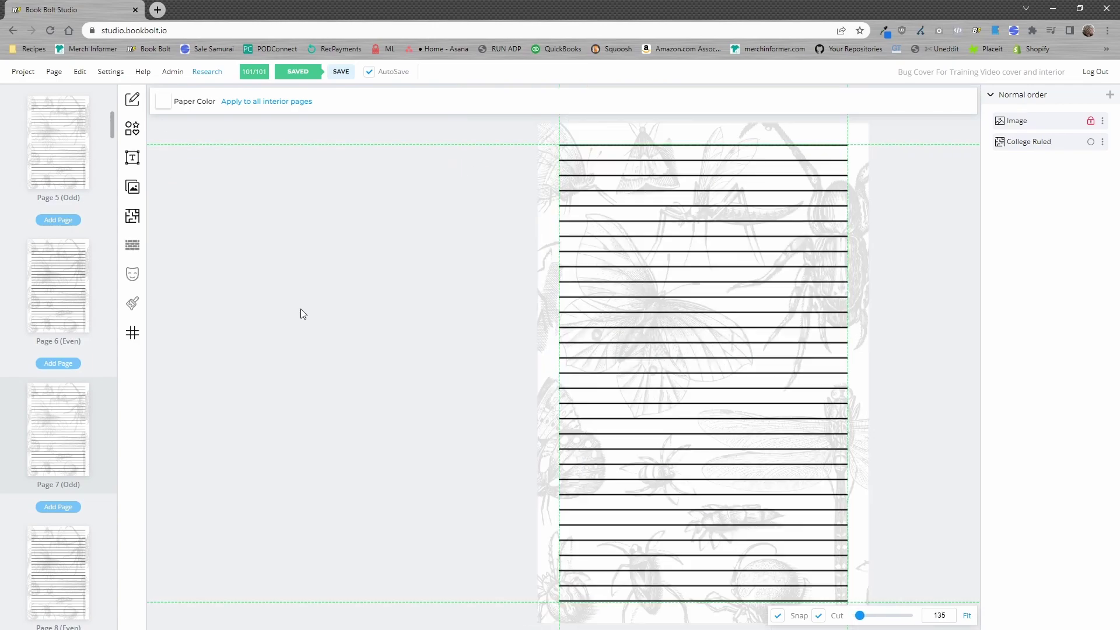
Open the Project menu to reach the New Project setup form.
left_click(966, 615)
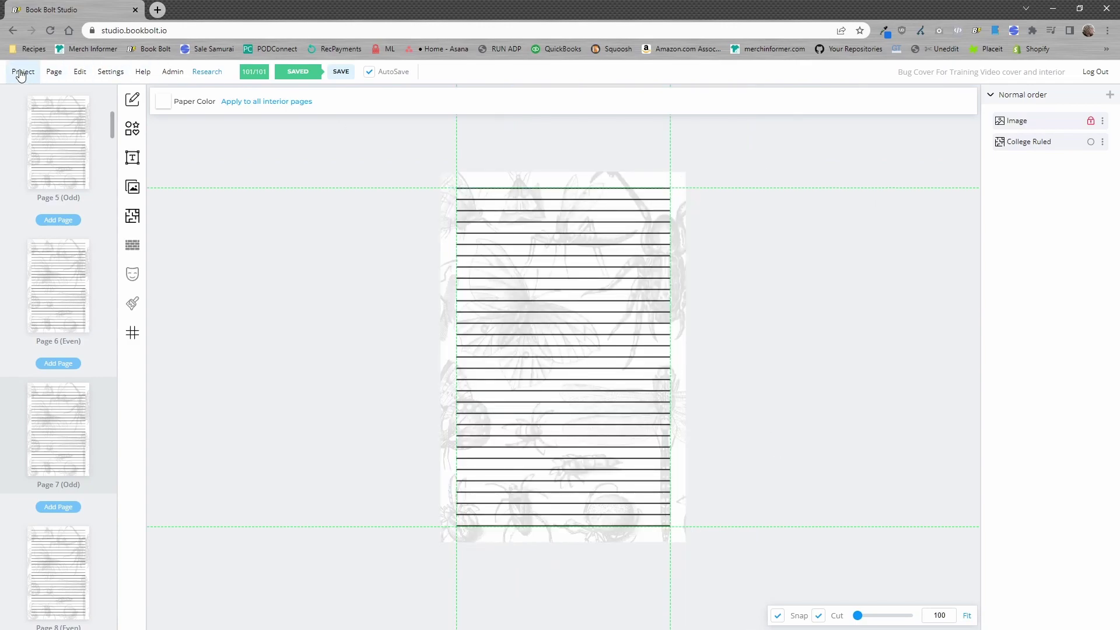
left_click(23, 71)
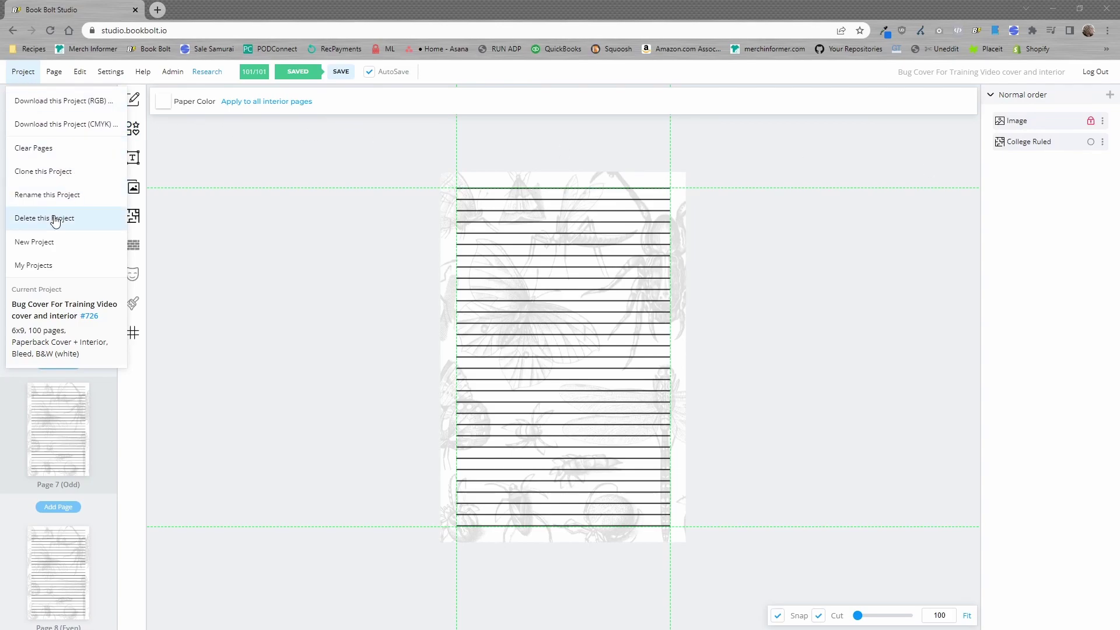
Create a 6 x 9 in Hardcover: Cover and Interior project named test1234.
left_click(43, 241)
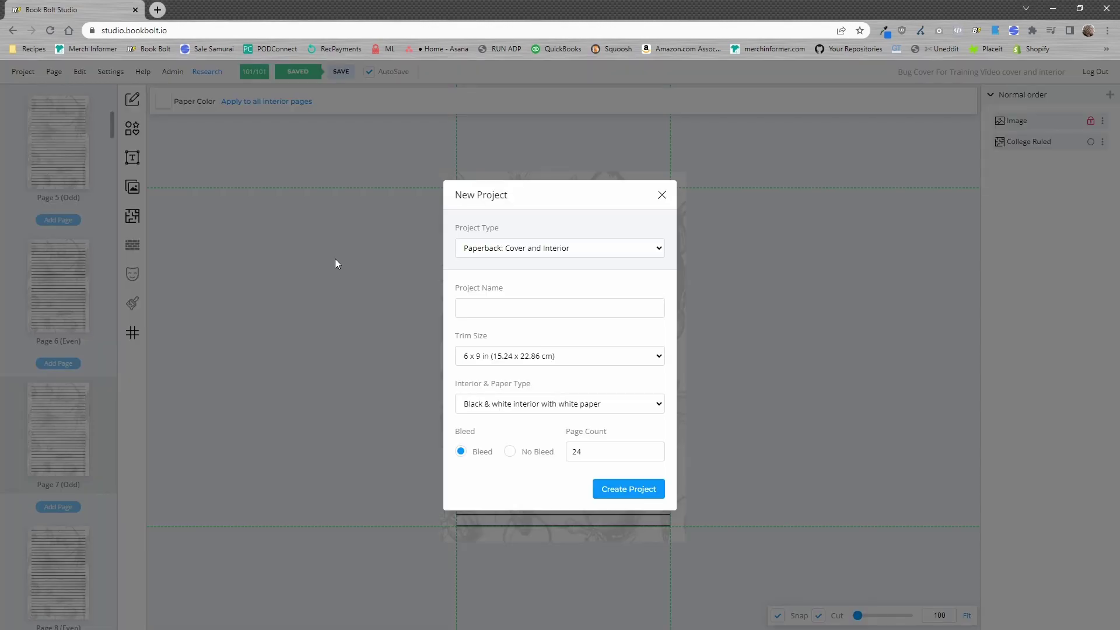
left_click(566, 252)
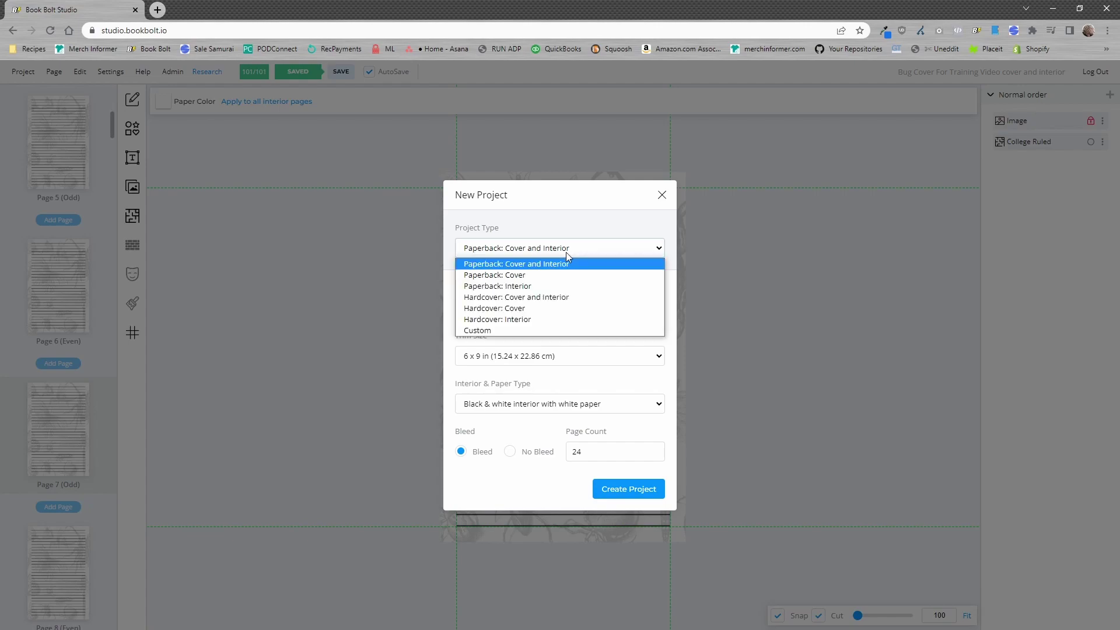
left_click(529, 298)
left_click(505, 307)
type("test1234")
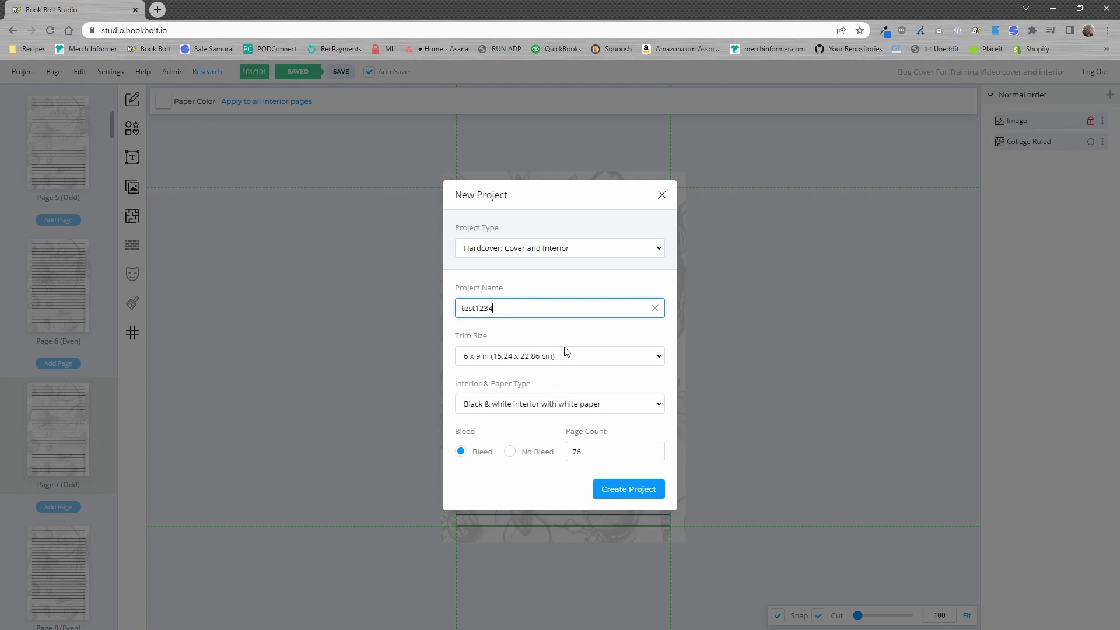
left_click(515, 360)
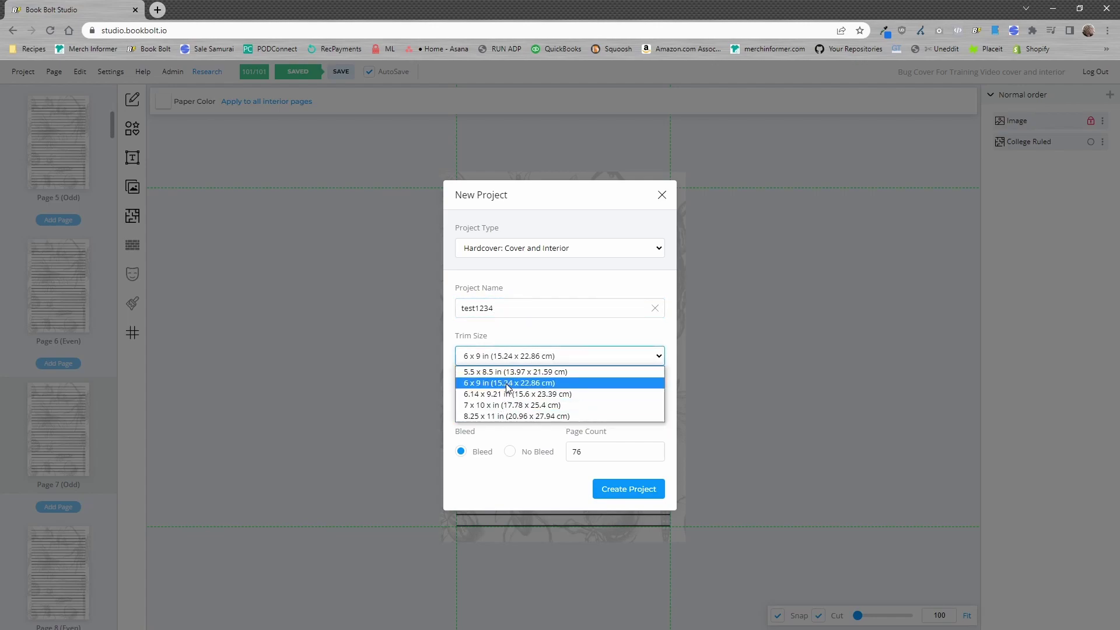
left_click(507, 383)
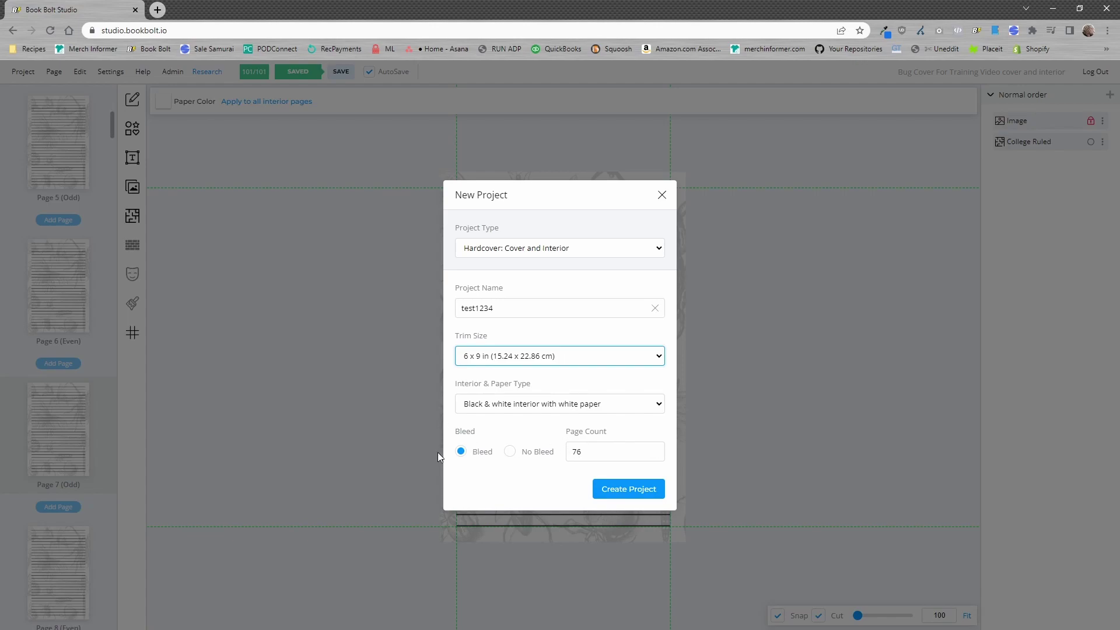
left_click(631, 491)
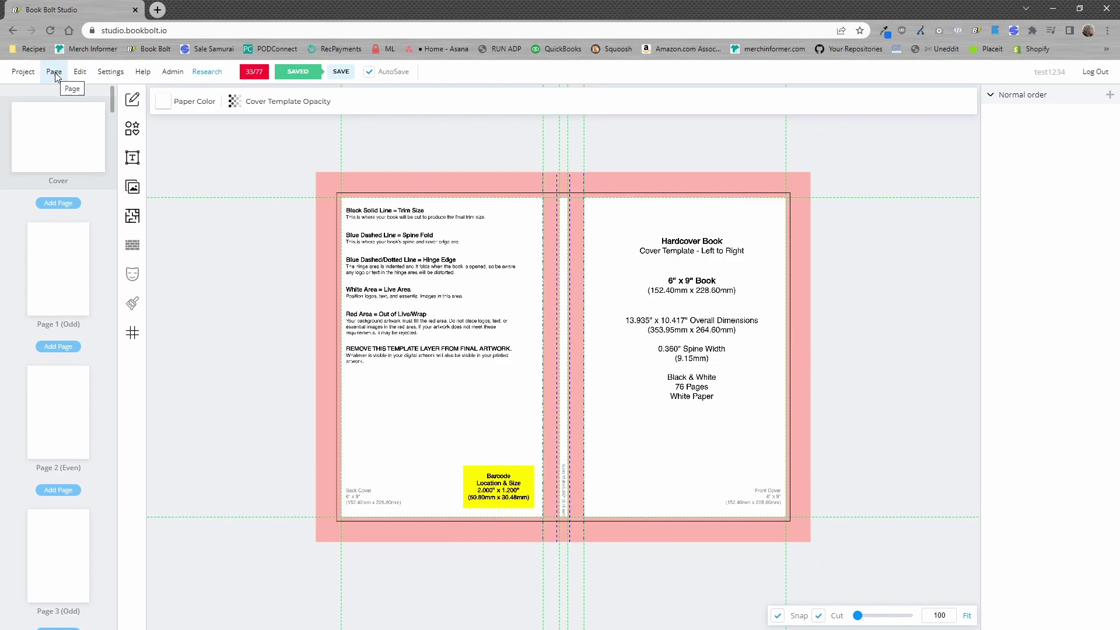
In File Explorer, widen the sources folder's Name column to read the 101 JSON page file names.
key("alt+Tab")
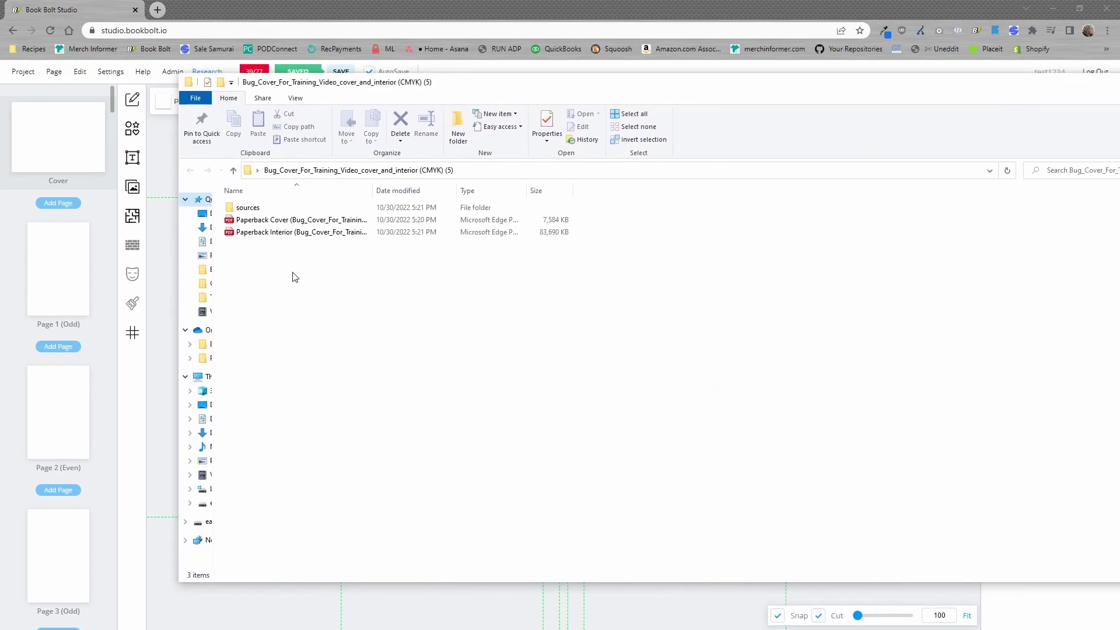
double_click(251, 209)
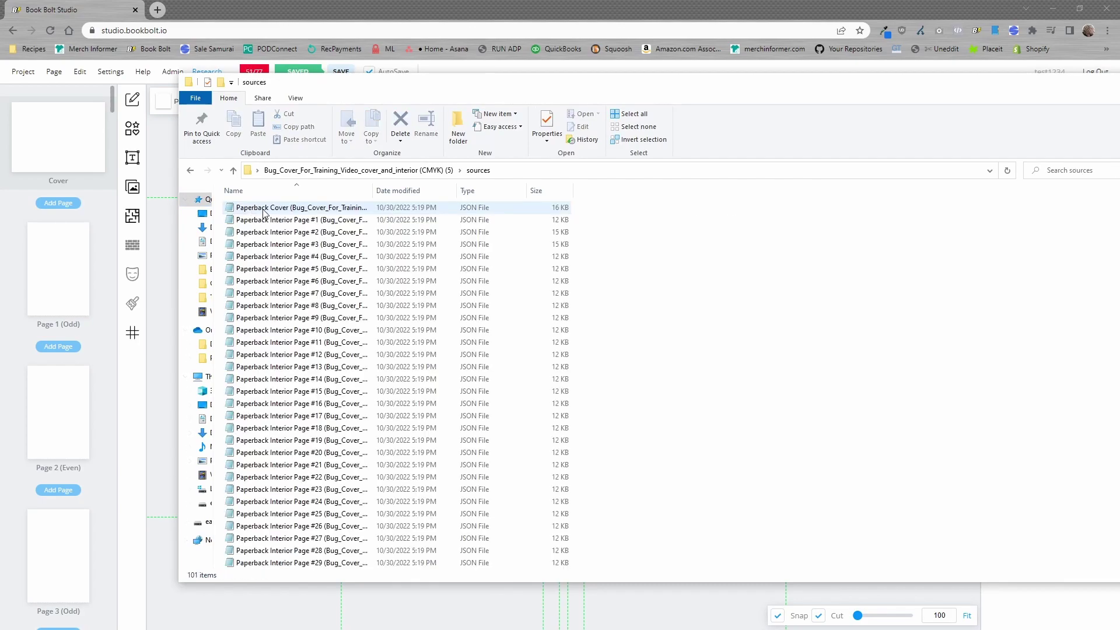
left_click_drag(372, 190, 446, 190)
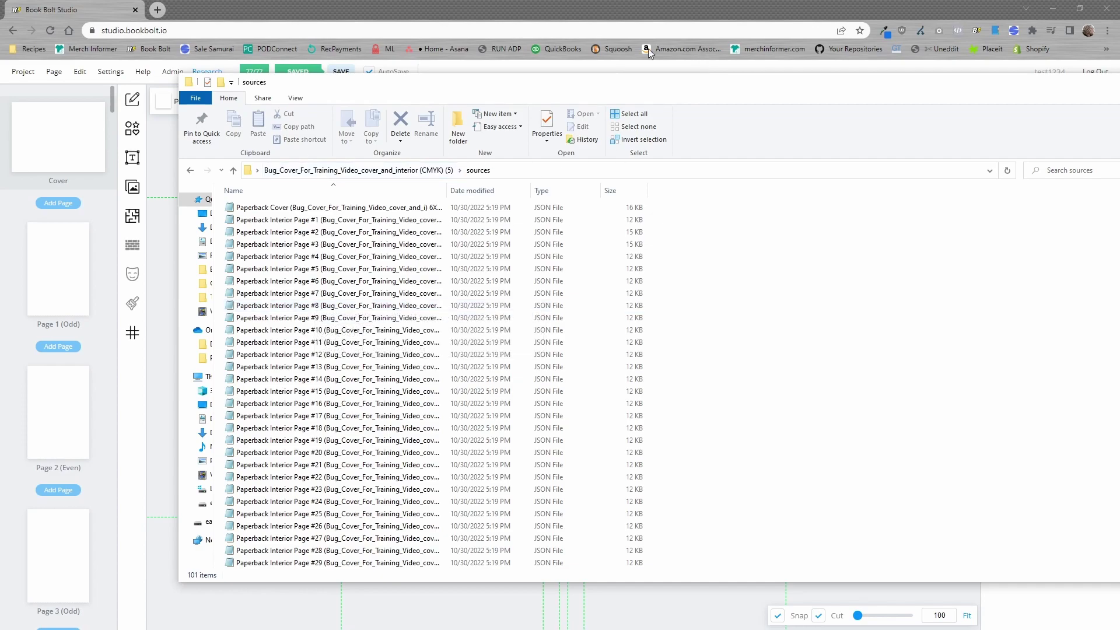
left_click_drag(646, 85, 655, 88)
key("alt+Tab")
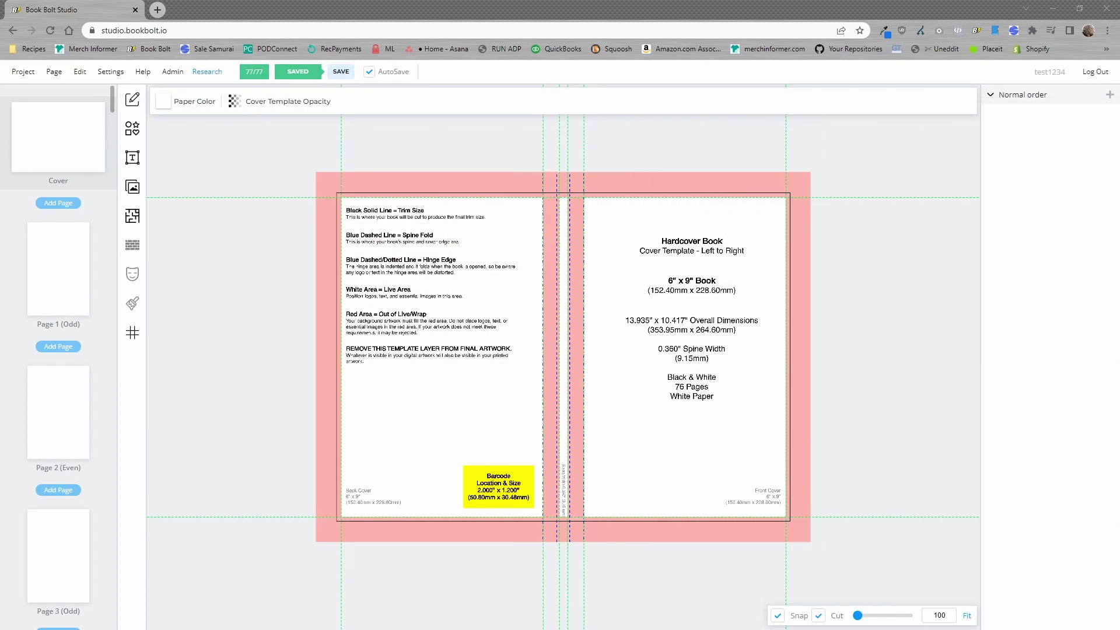
Load the Paperback Cover JSON file from the sources folder onto the test1234 hardcover cover.
left_click(55, 77)
left_click(56, 77)
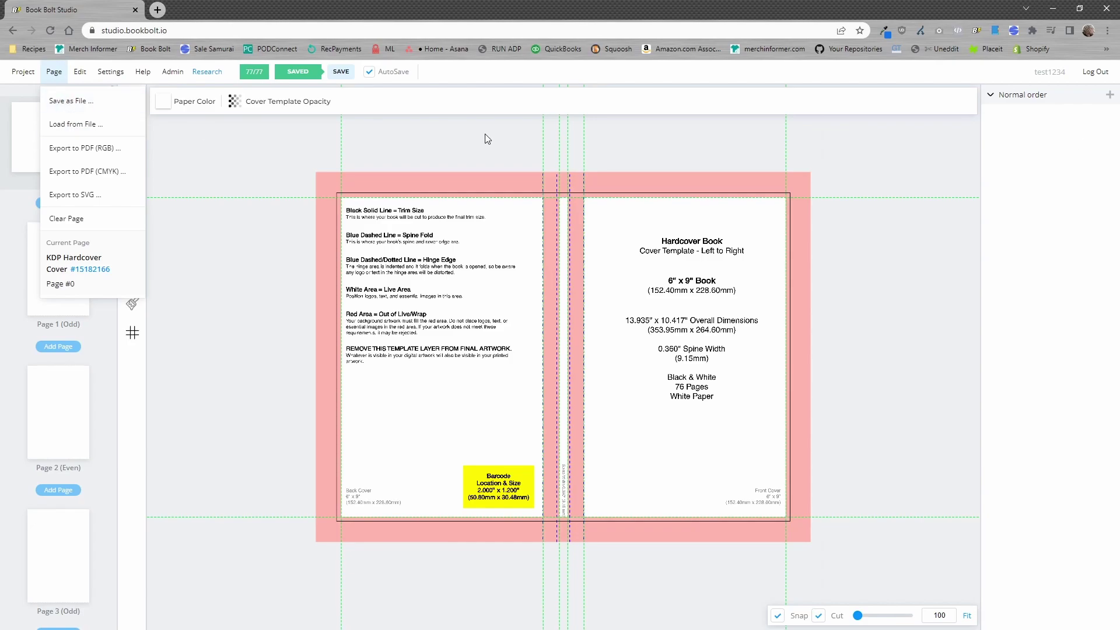
key("alt+Tab")
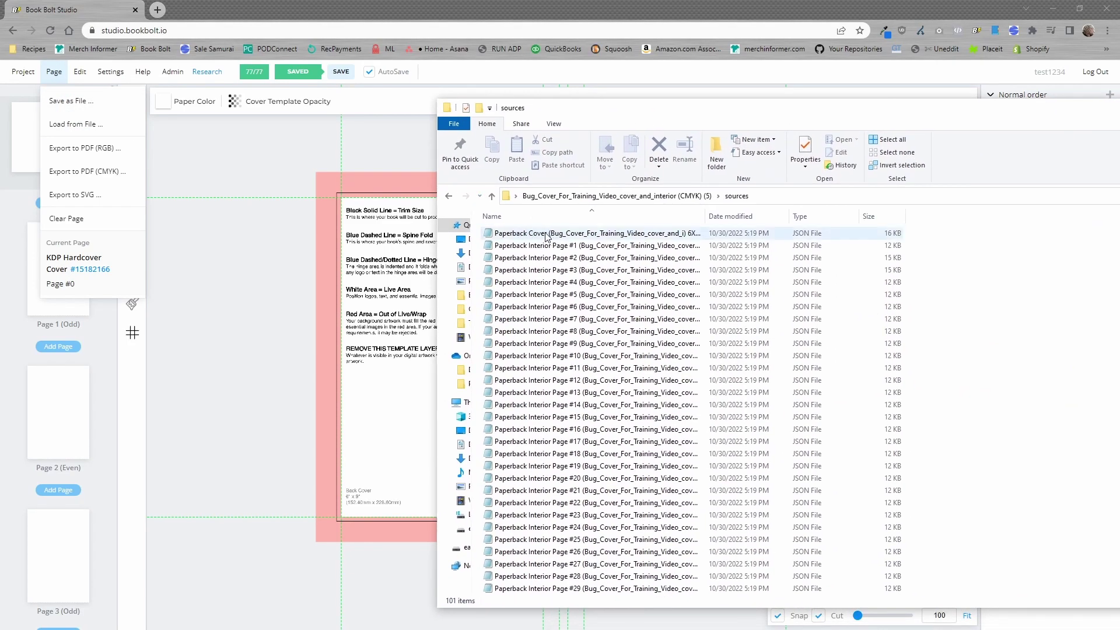
key("alt+Tab")
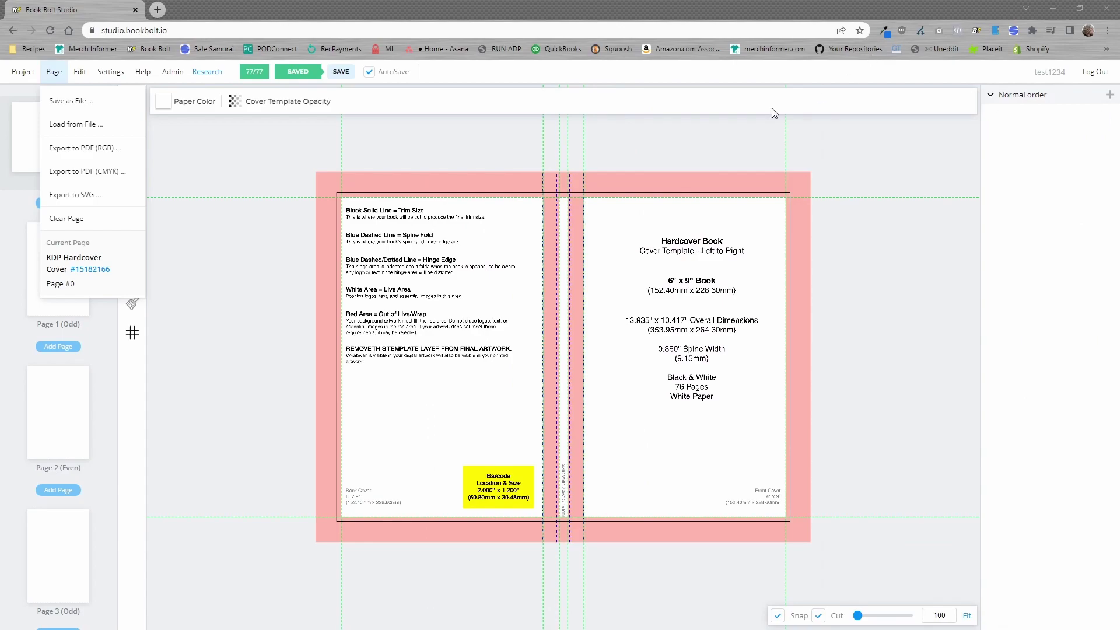
left_click(76, 123)
left_click(526, 327)
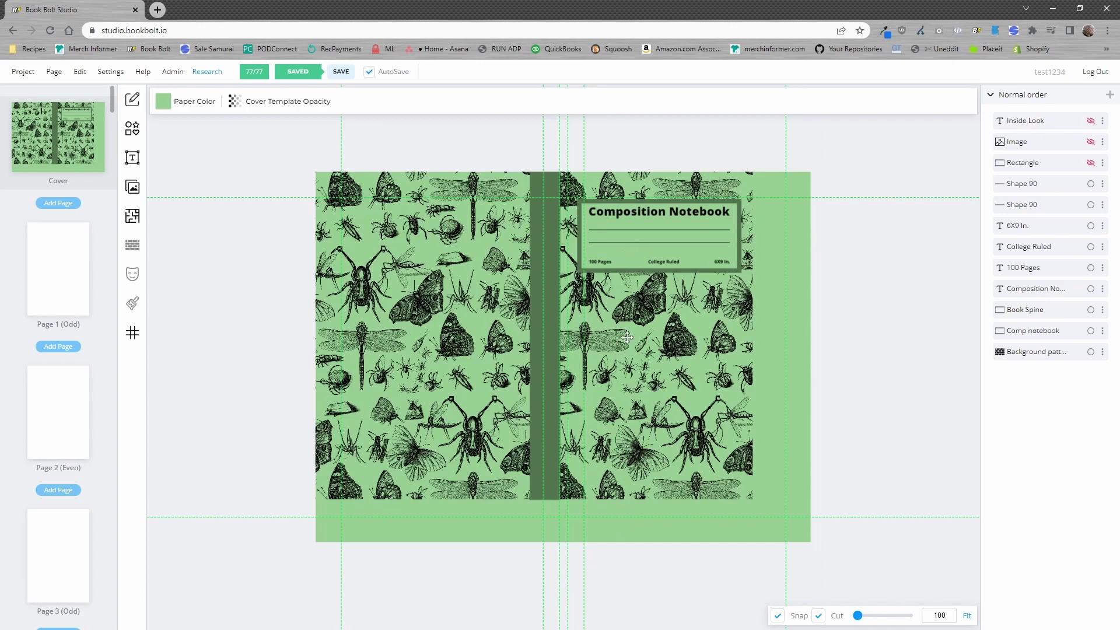
Stretch the insect background pattern to fill the whole hardcover cover.
left_click(633, 356)
mouse_move(633, 356)
left_mouse_down()
mouse_move(706, 359)
mouse_move(655, 374)
mouse_move(630, 354)
left_mouse_up()
left_click_drag(769, 510, 817, 545)
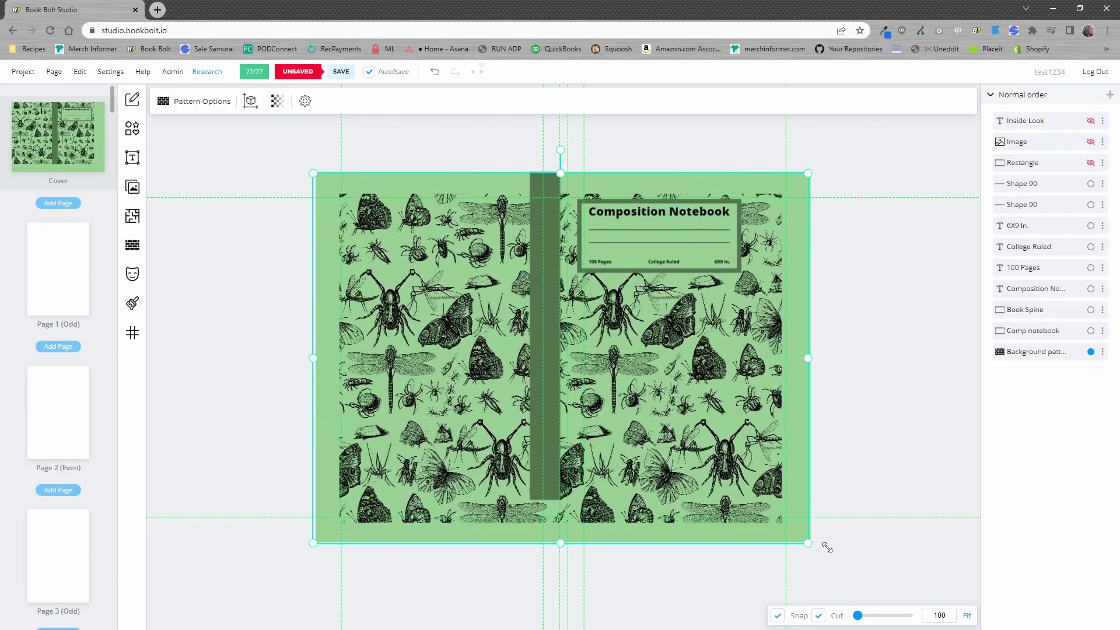
Move and widen the dark green Book Spine band onto the spine guides, up to the top edge.
left_click(553, 191)
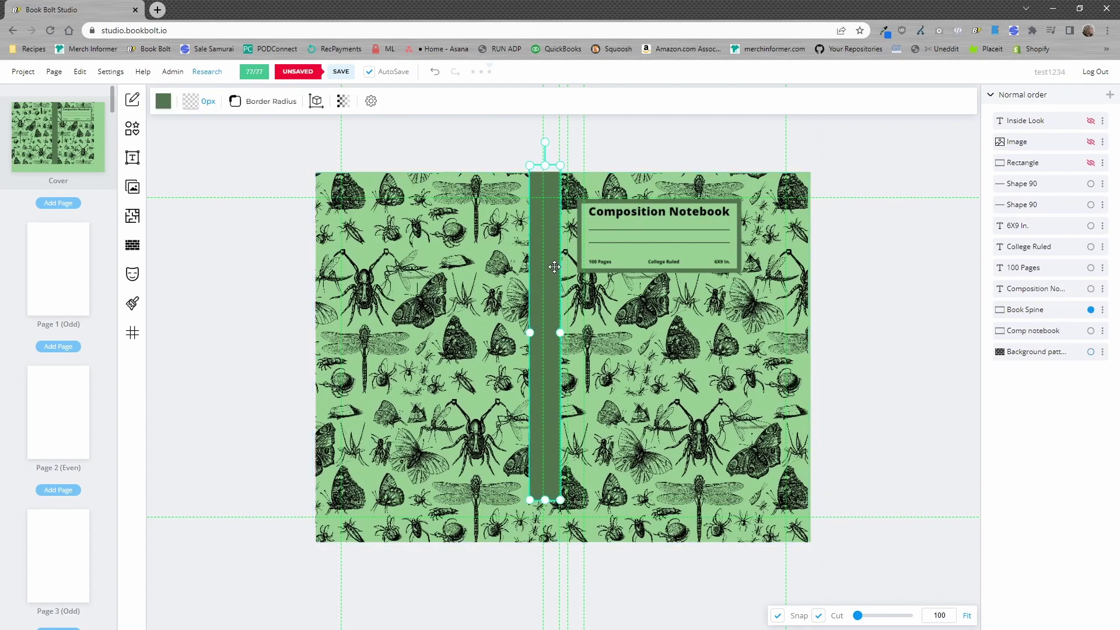
left_click_drag(554, 266, 576, 545)
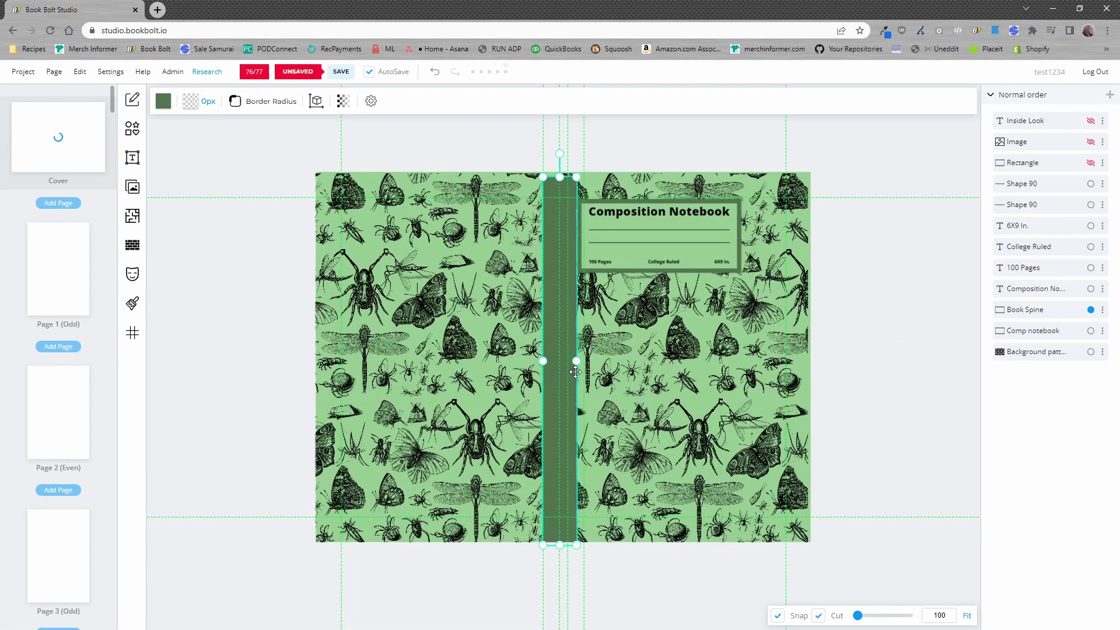
left_click_drag(575, 372, 583, 371)
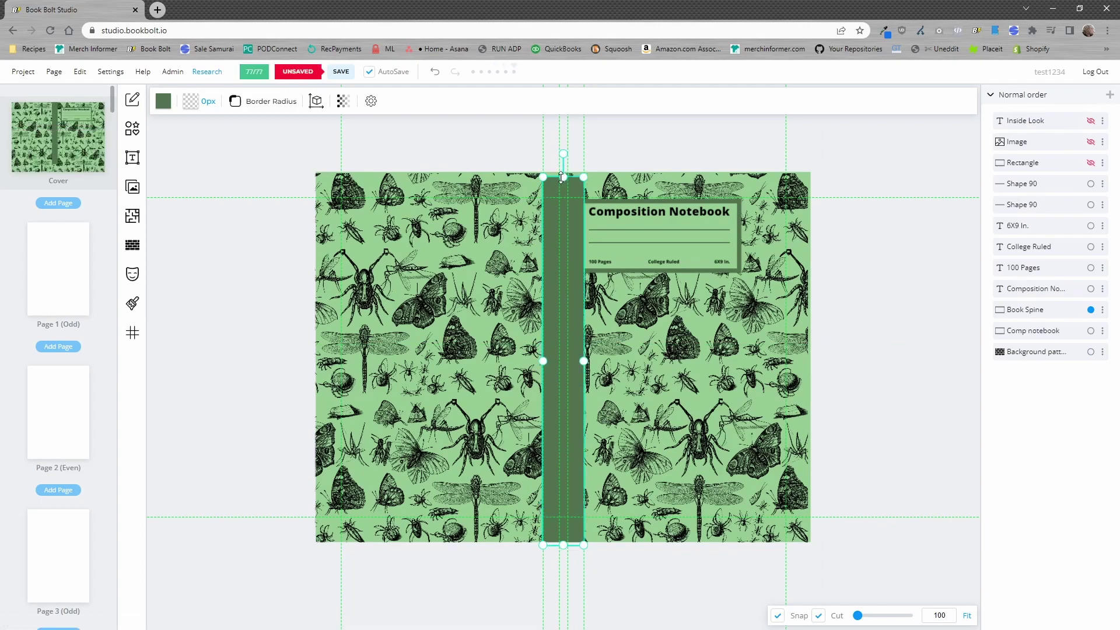
left_click_drag(561, 176, 562, 165)
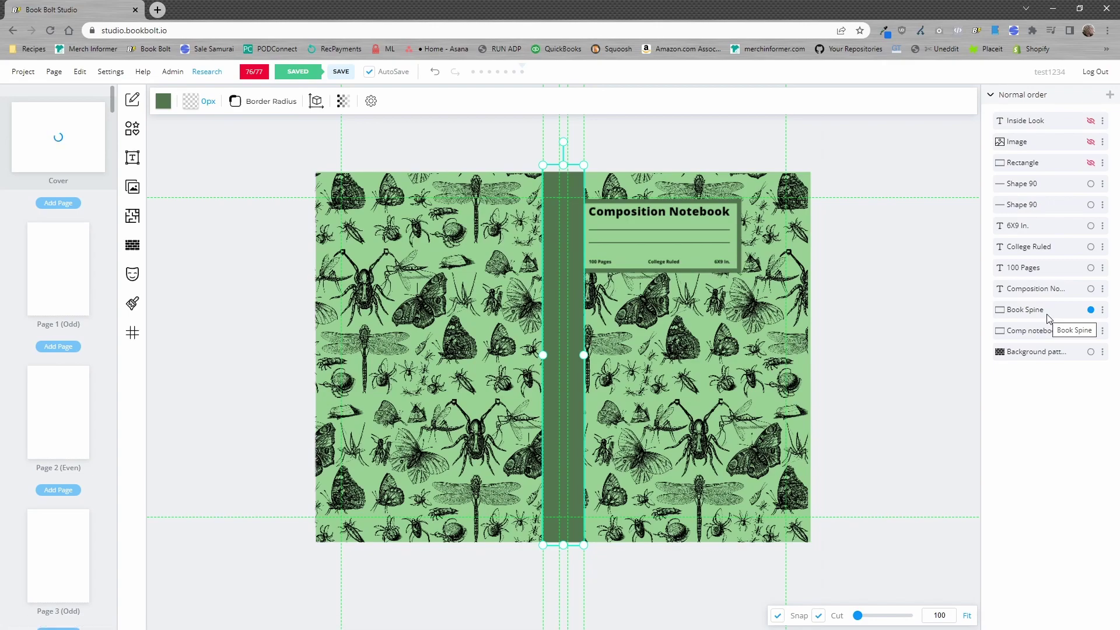
left_click(54, 73)
left_click(913, 243)
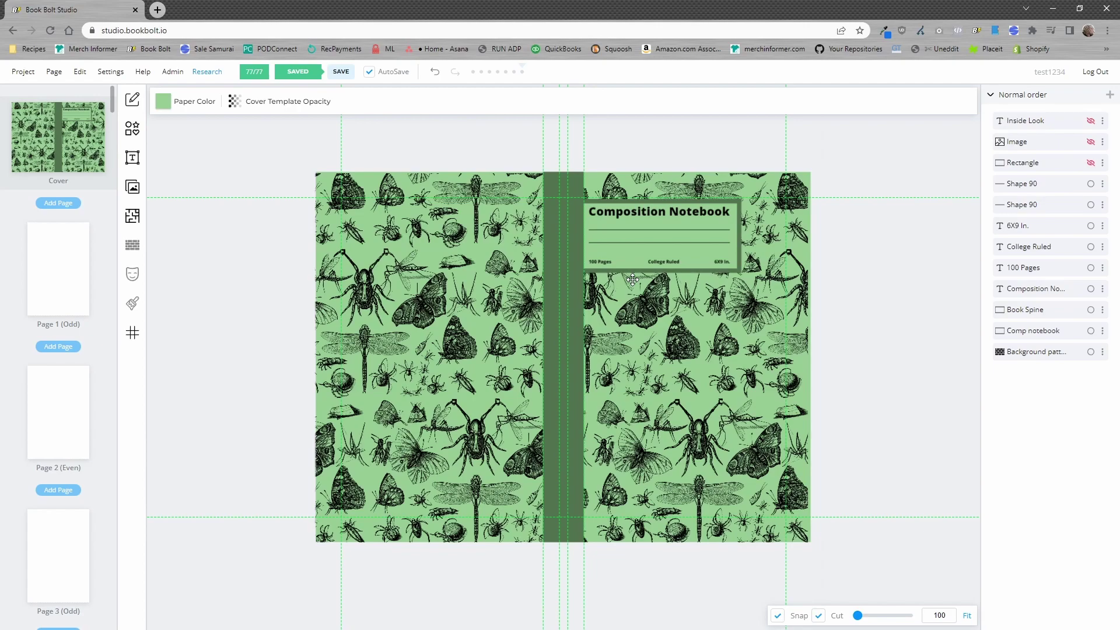
Open blank interior Page 1 and show the File Library of uploaded images.
left_click(61, 297)
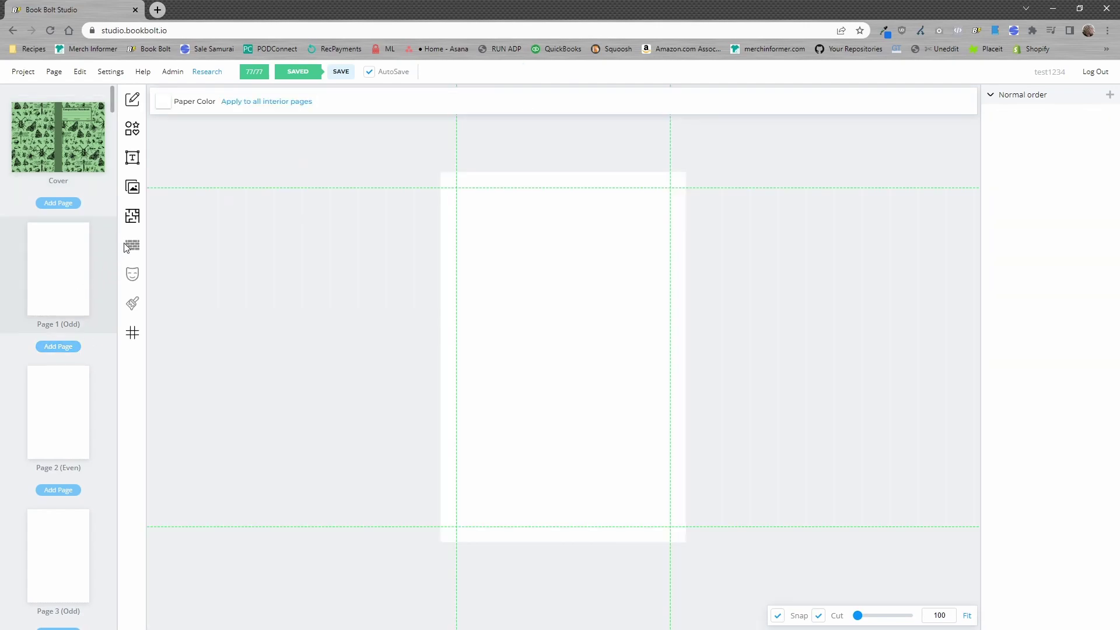
left_click(133, 188)
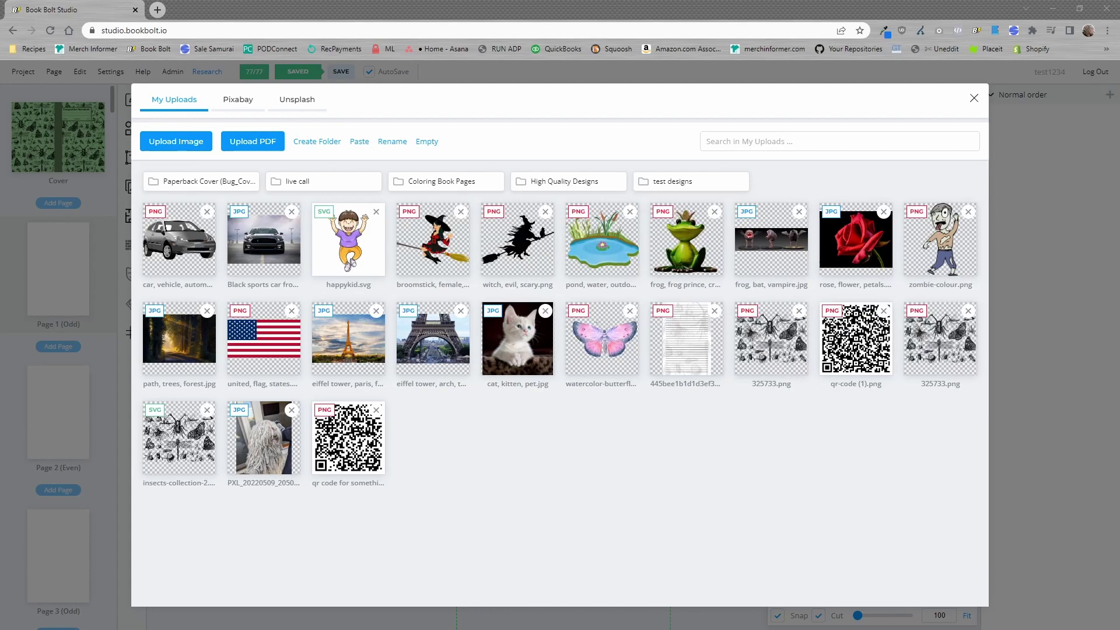
Choose the Paperback Interior PDF from the Bug_Cover folder in the Upload PDF dialog.
left_click(258, 150)
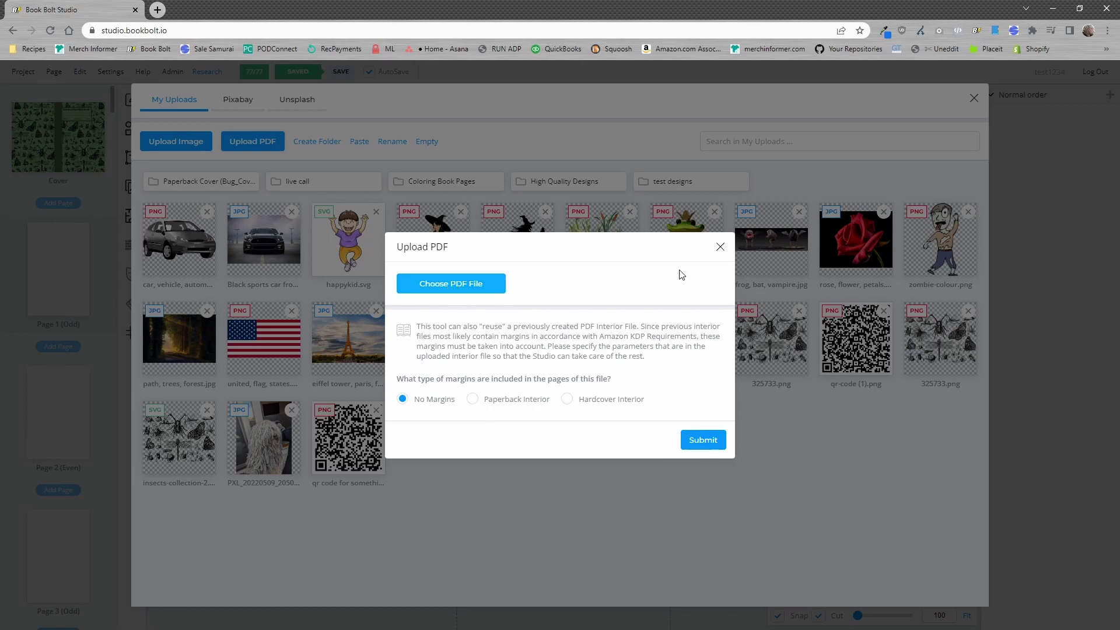
left_click_drag(1119, 100, 792, 108)
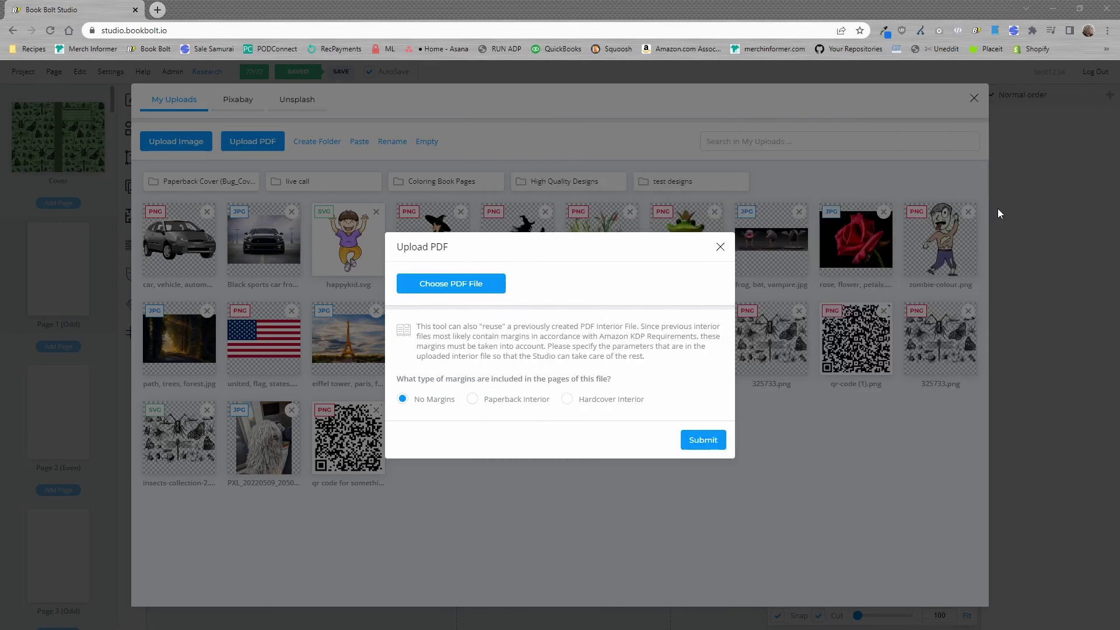
left_click(472, 285)
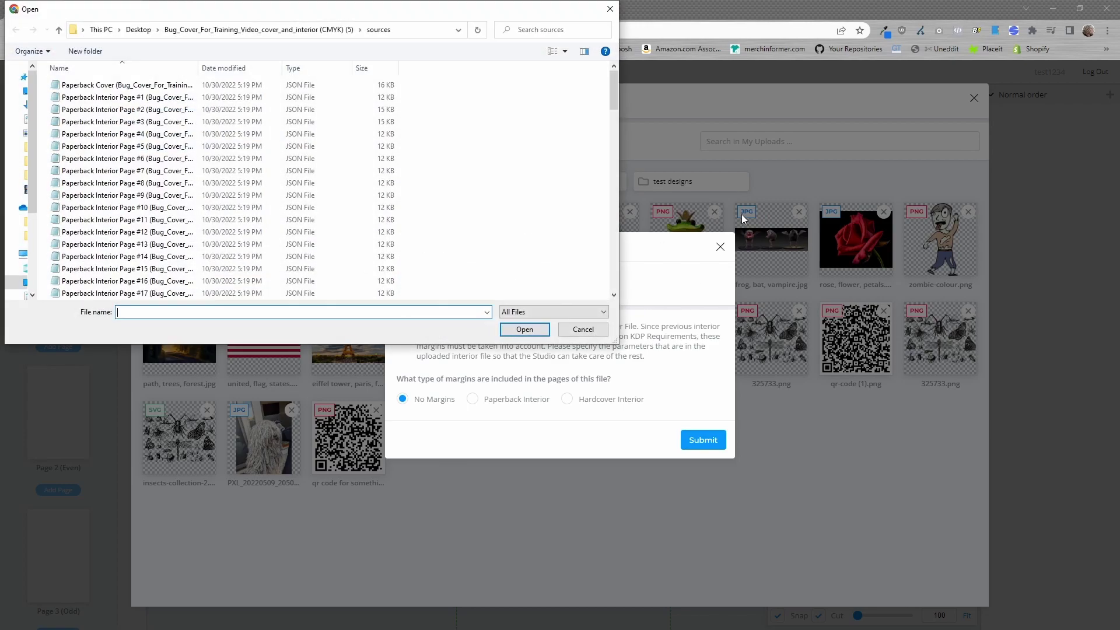
left_click(176, 30)
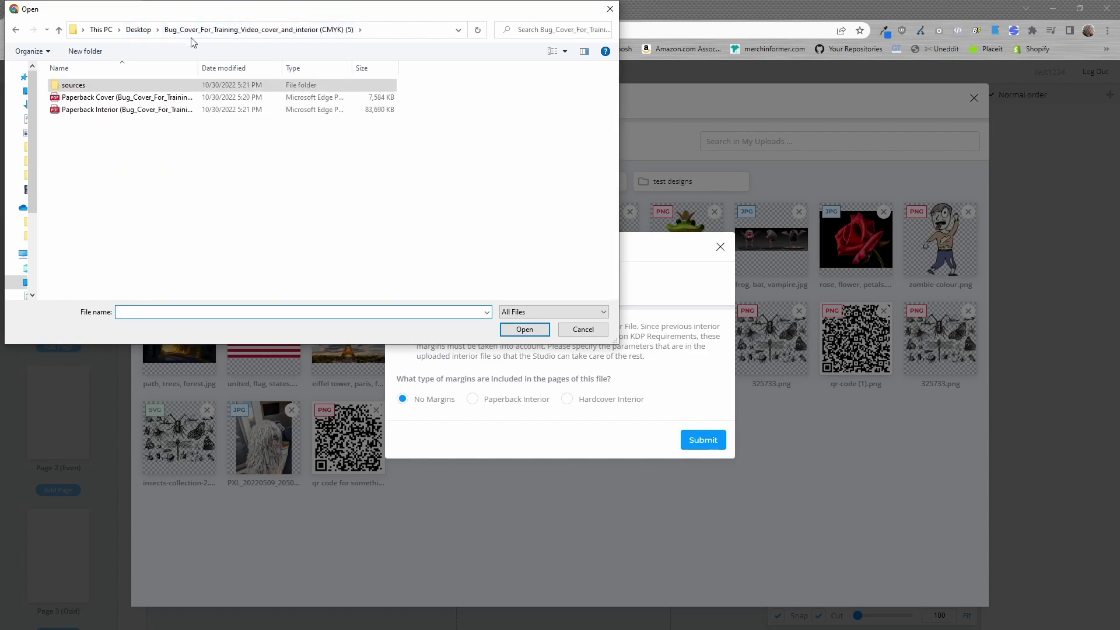
left_click(136, 111)
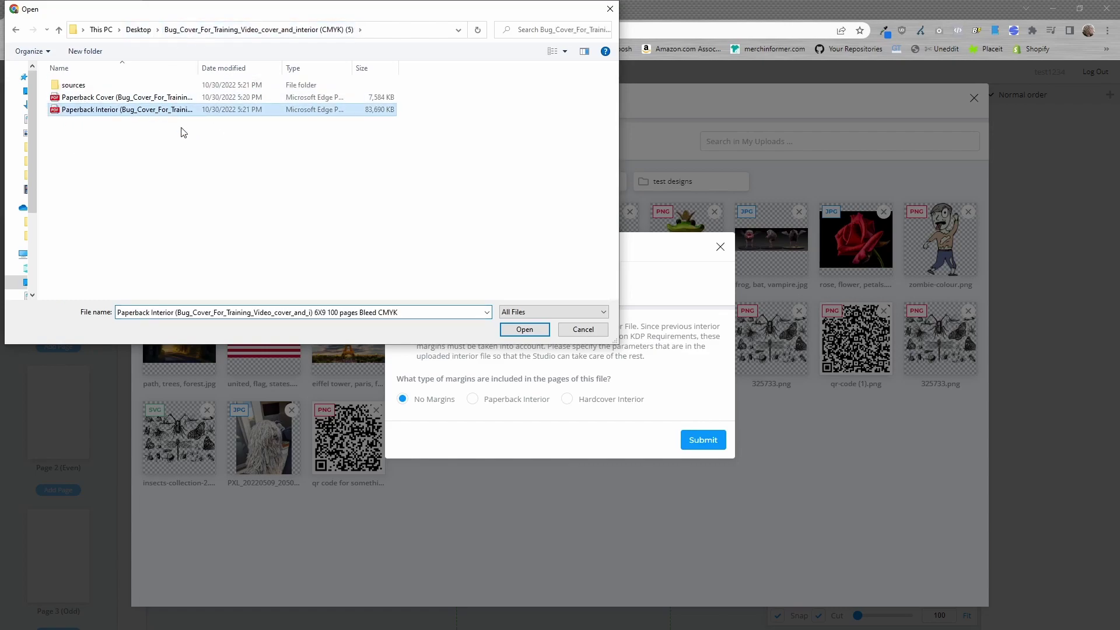
left_click(528, 329)
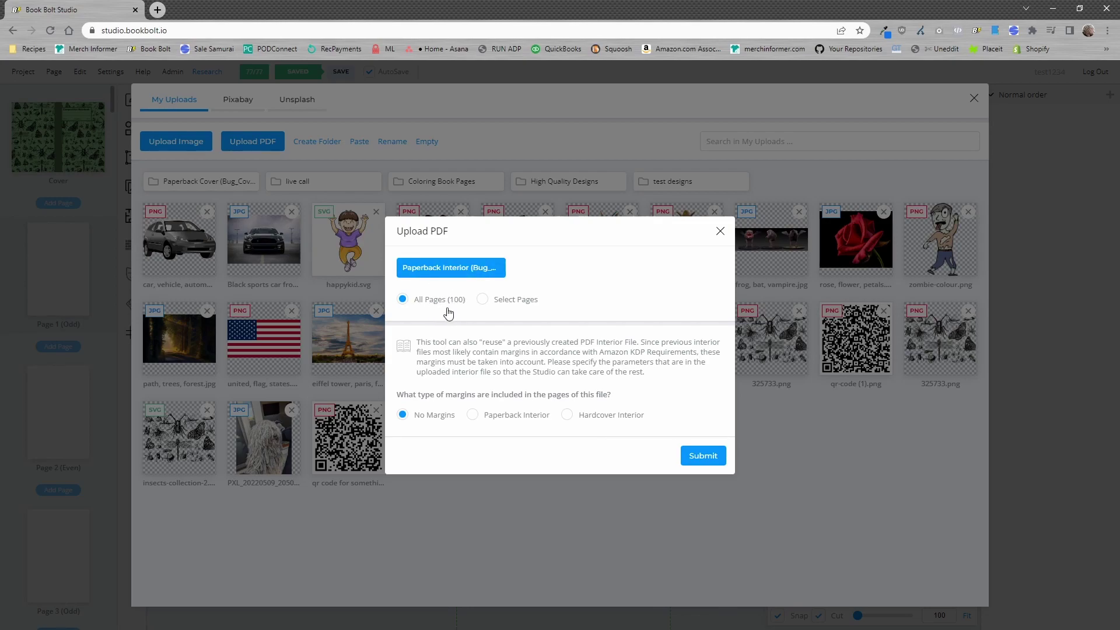
Switch the PDF upload to Select Pages and tick only page 1.
left_click(483, 300)
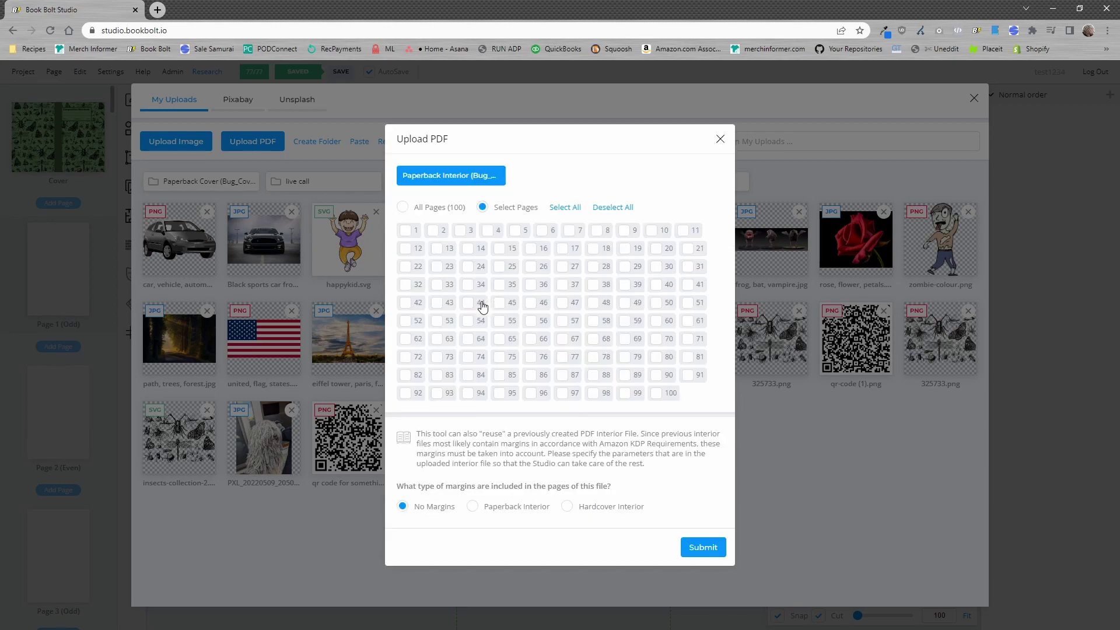
left_click(406, 232)
left_click_drag(1119, 93, 428, 91)
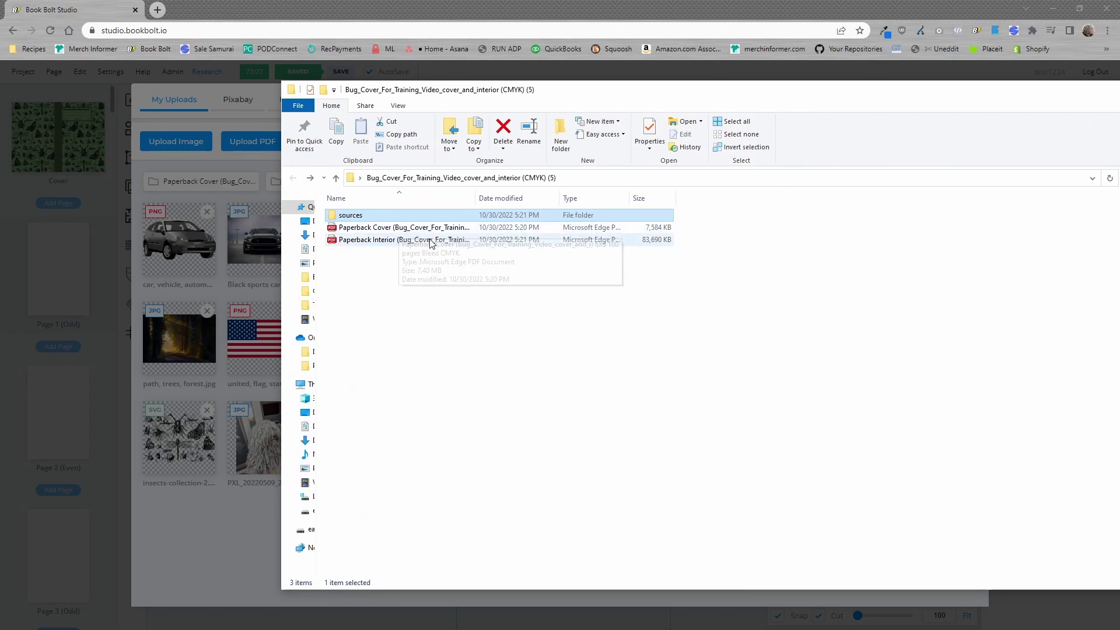
left_click_drag(474, 198, 660, 194)
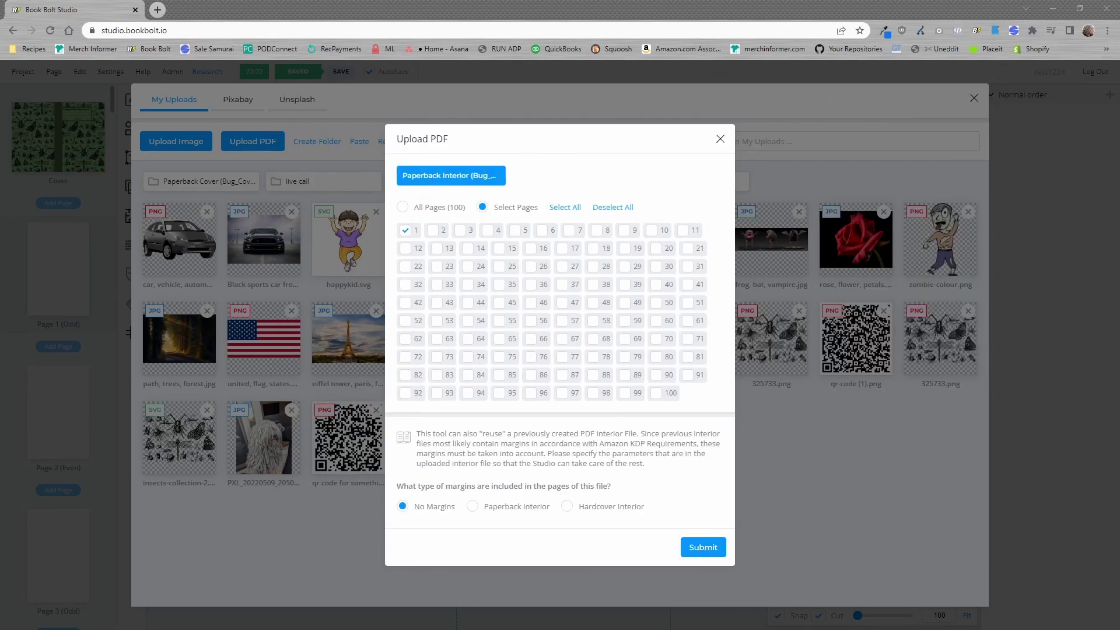
Upload page 1 of the interior PDF as a Paperback Interior with bleed.
left_click(472, 506)
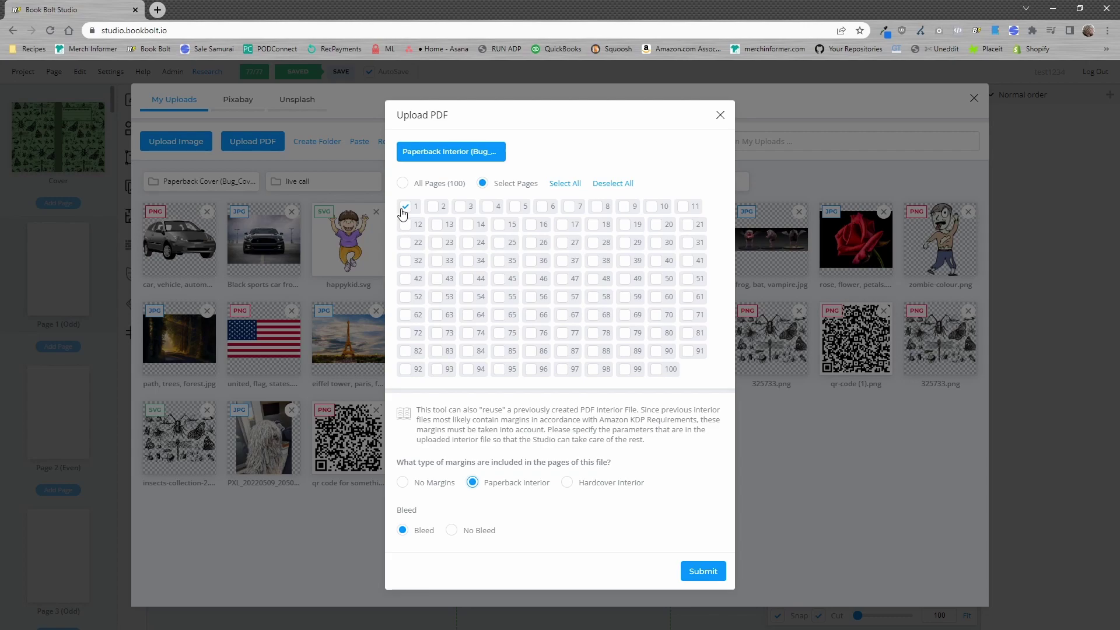
left_click(710, 571)
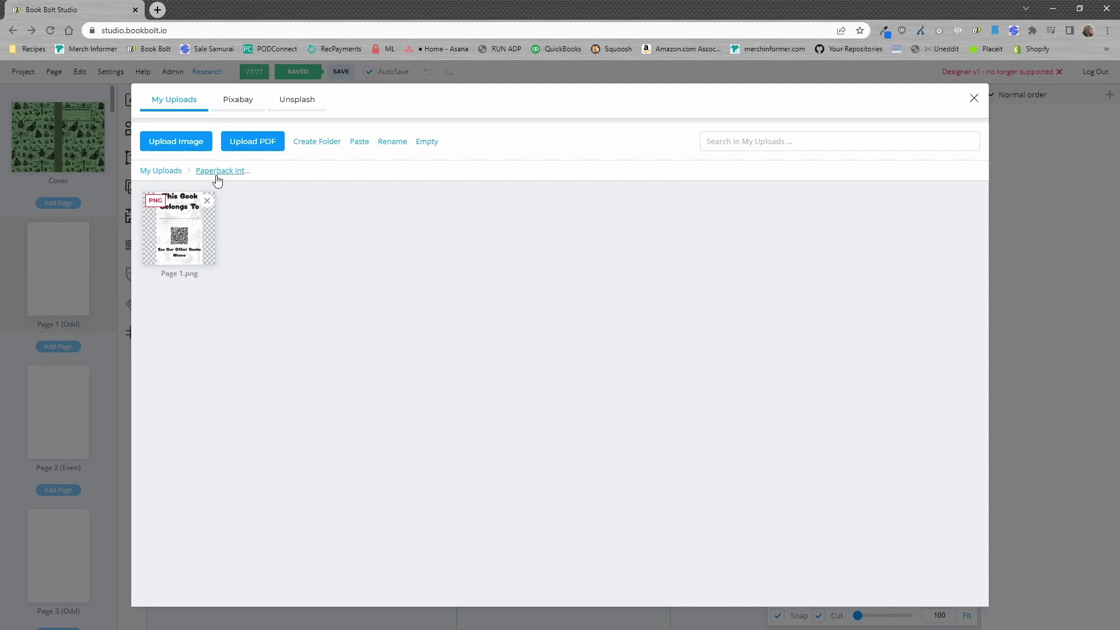
Check Page 1.png inside the Paperback Interior folder, then return to the top of My Uploads.
left_click(160, 171)
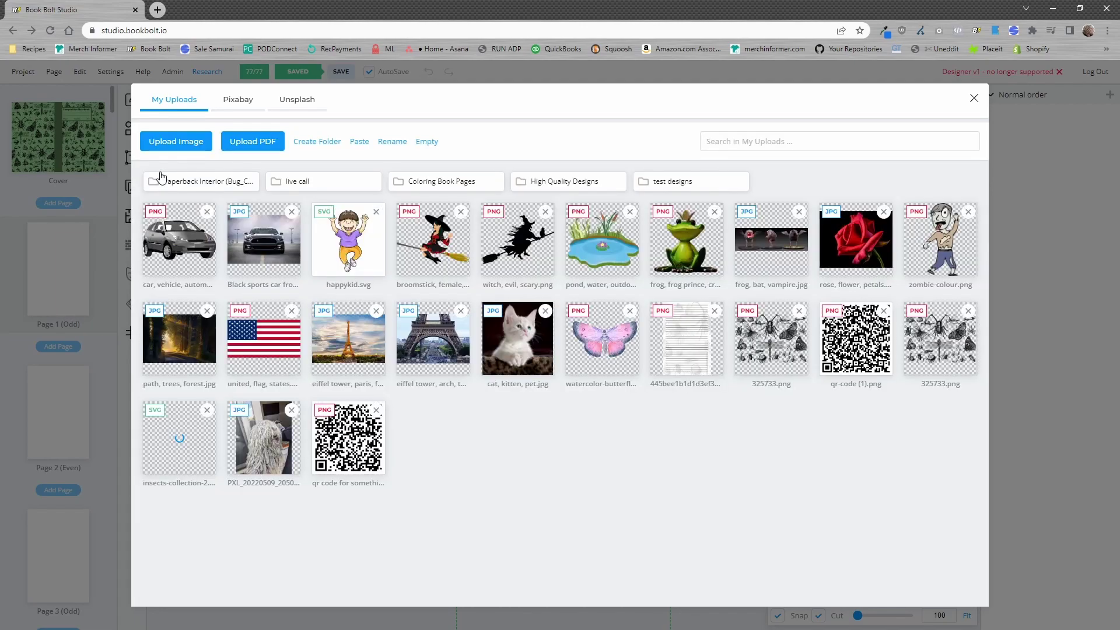
left_click(199, 185)
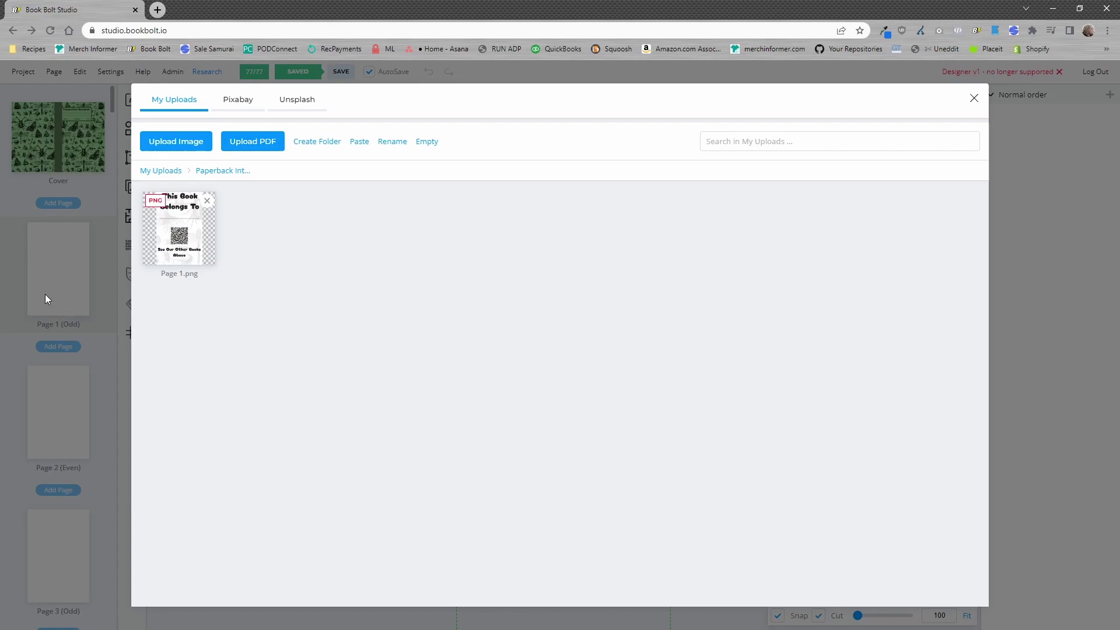
left_click(165, 172)
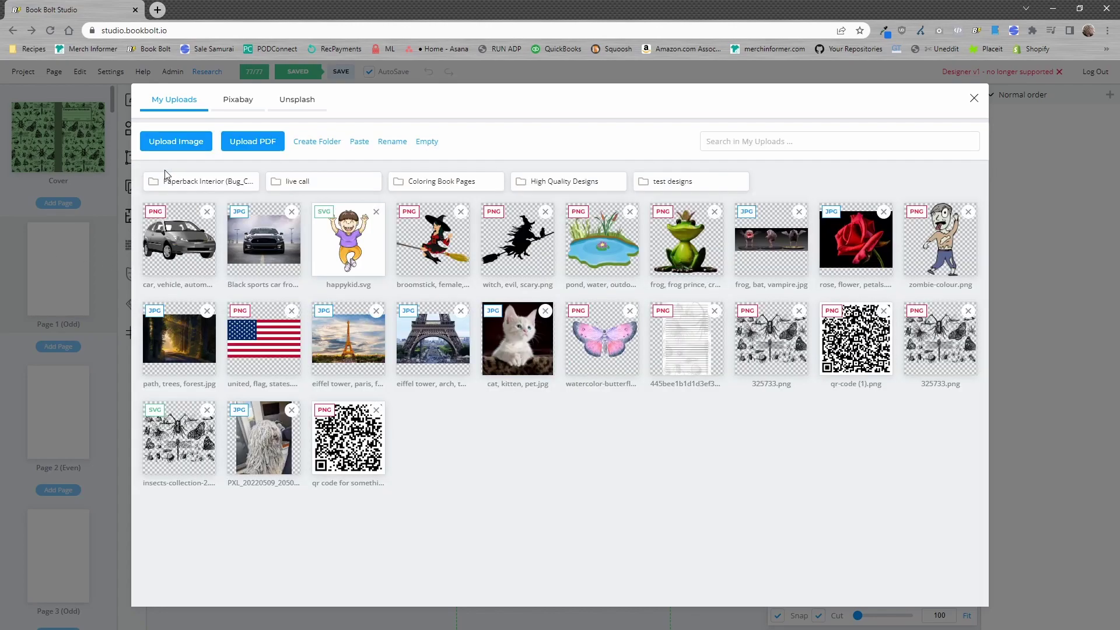
Extract only page 2 of the Paperback Interior PDF as a paperback interior with bleed.
left_click(260, 144)
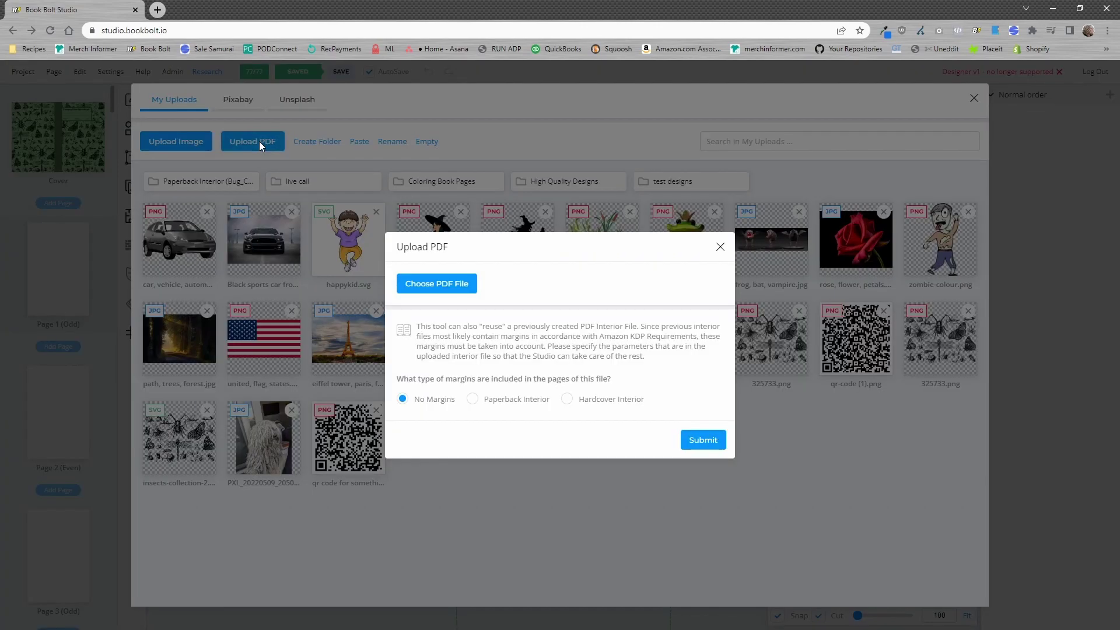
left_click(454, 287)
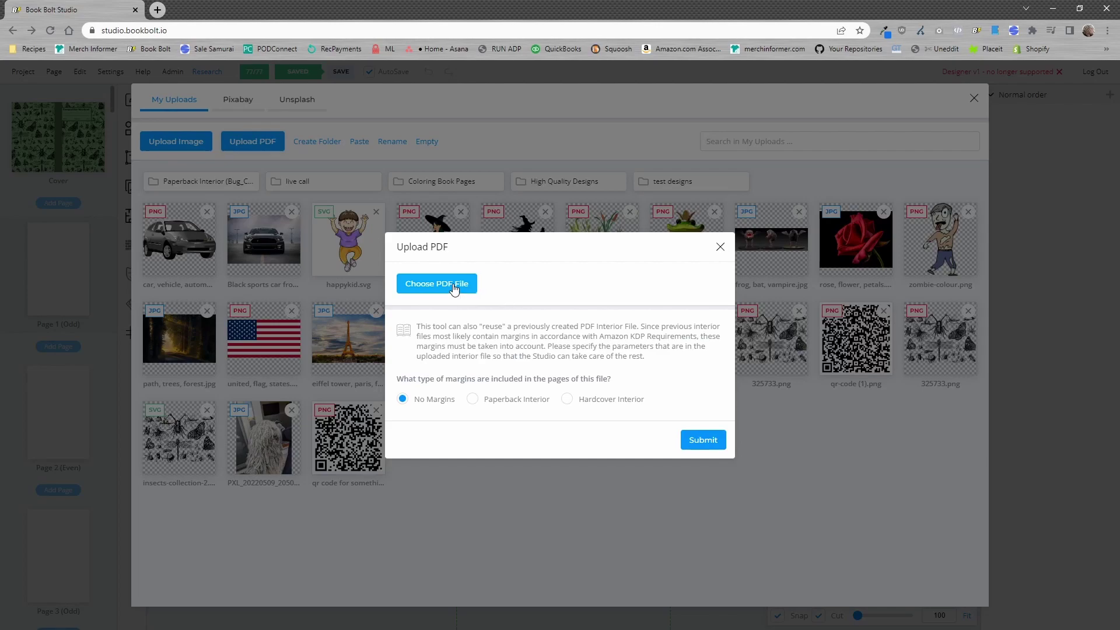
left_click(137, 112)
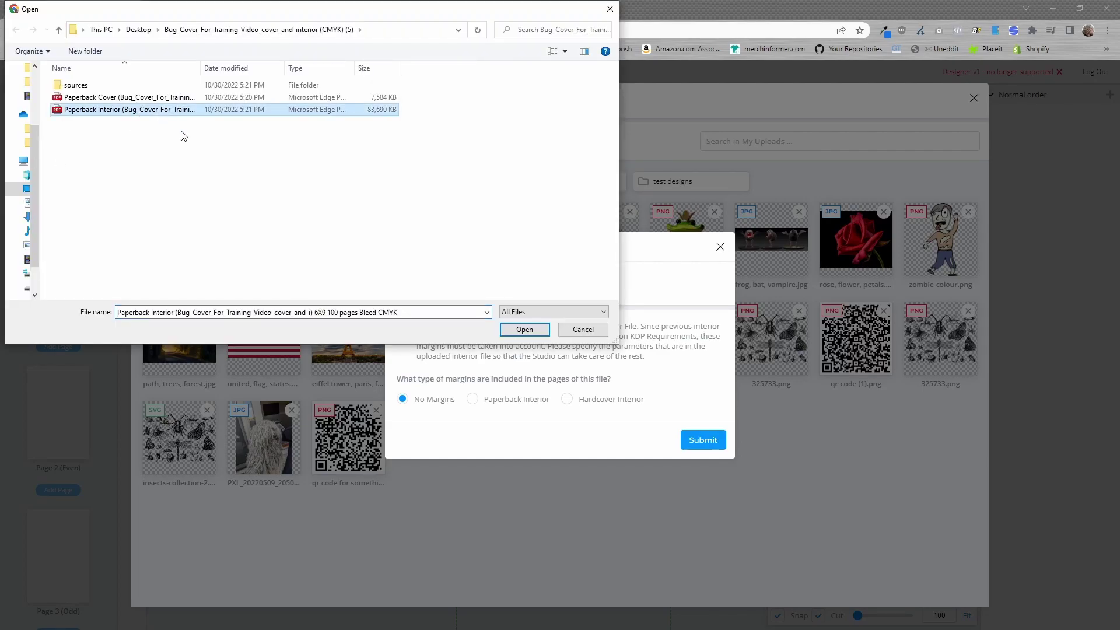
left_click(524, 329)
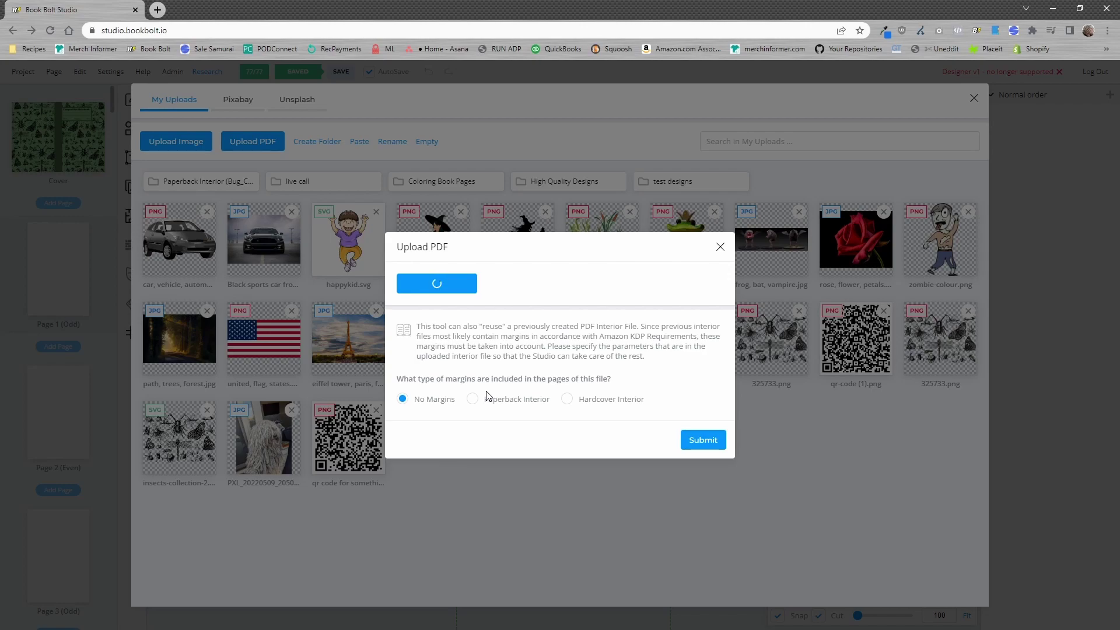
left_click(483, 300)
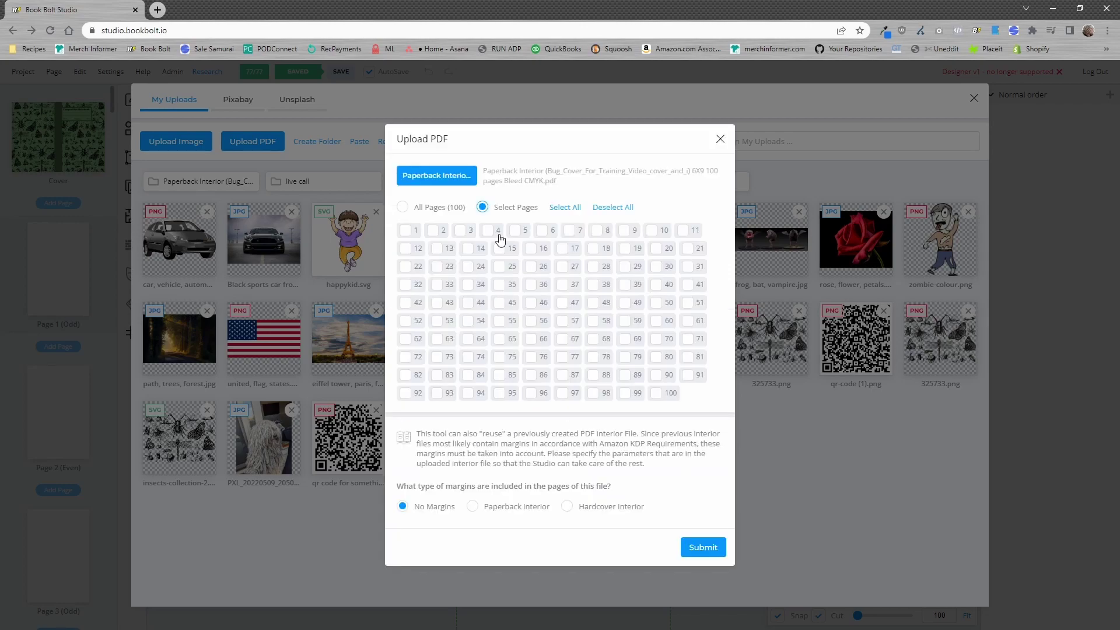
left_click(433, 233)
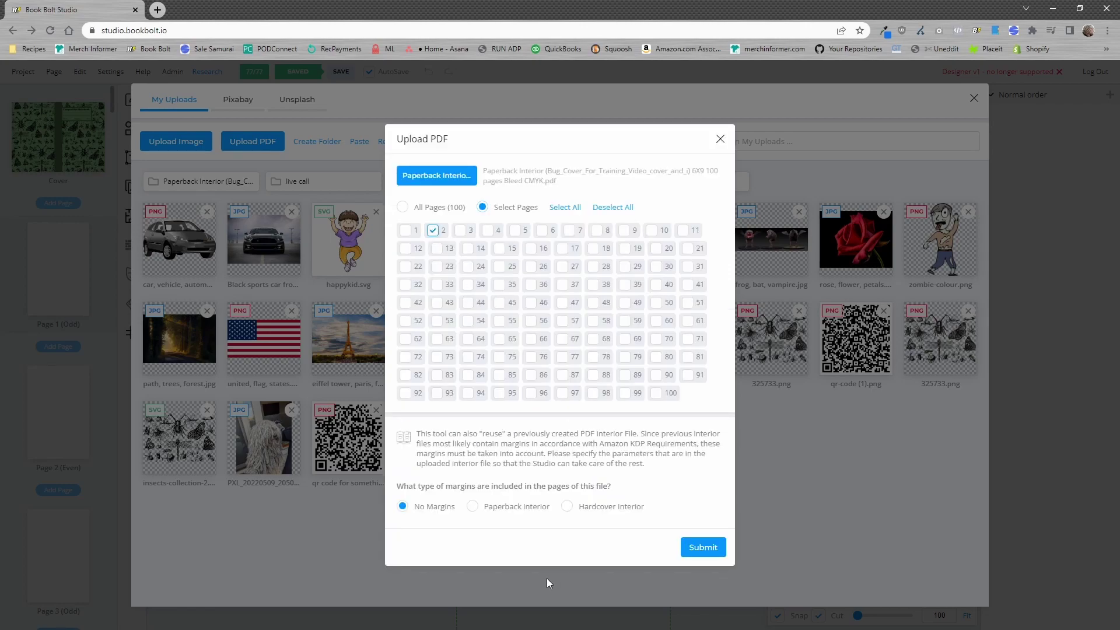
left_click(472, 506)
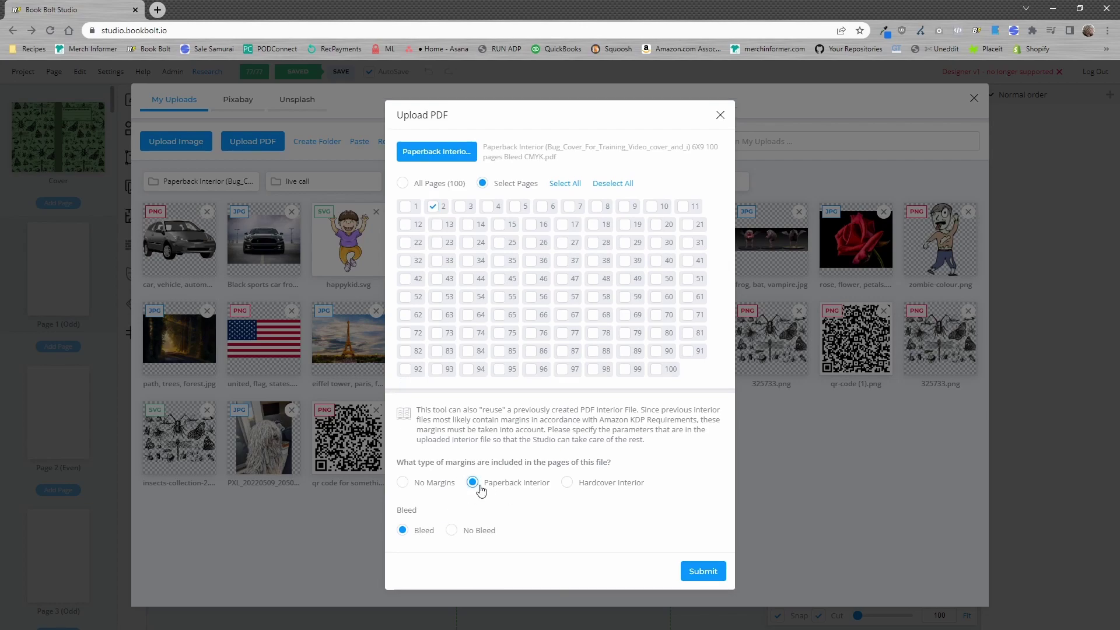
left_click(701, 570)
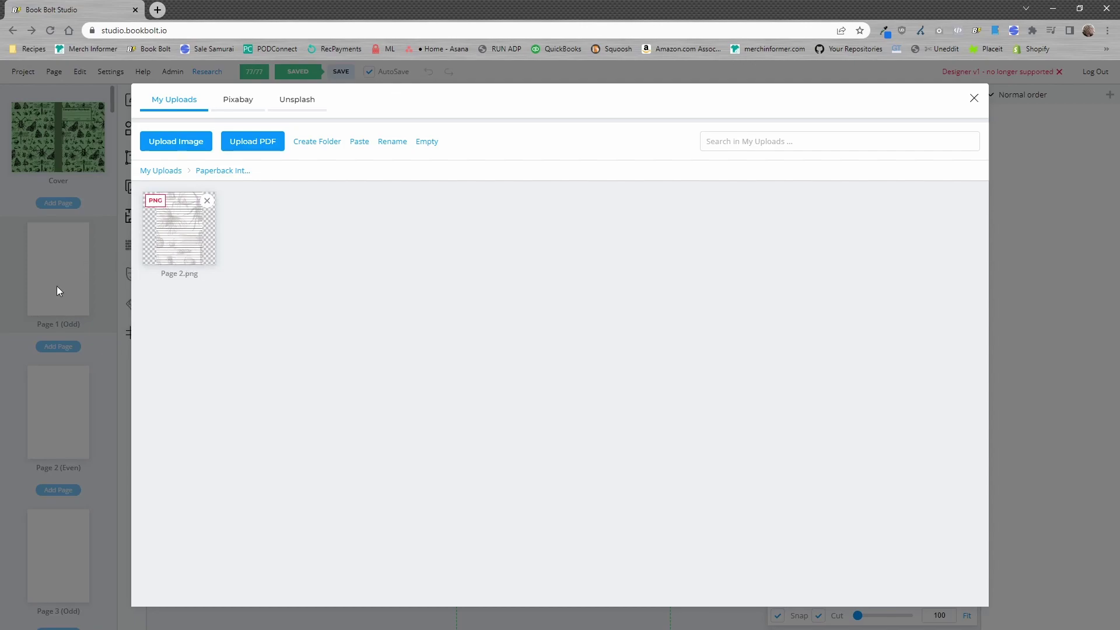
Use Page 2.png as the page template for all 76 selected interior pages.
right_click(182, 240)
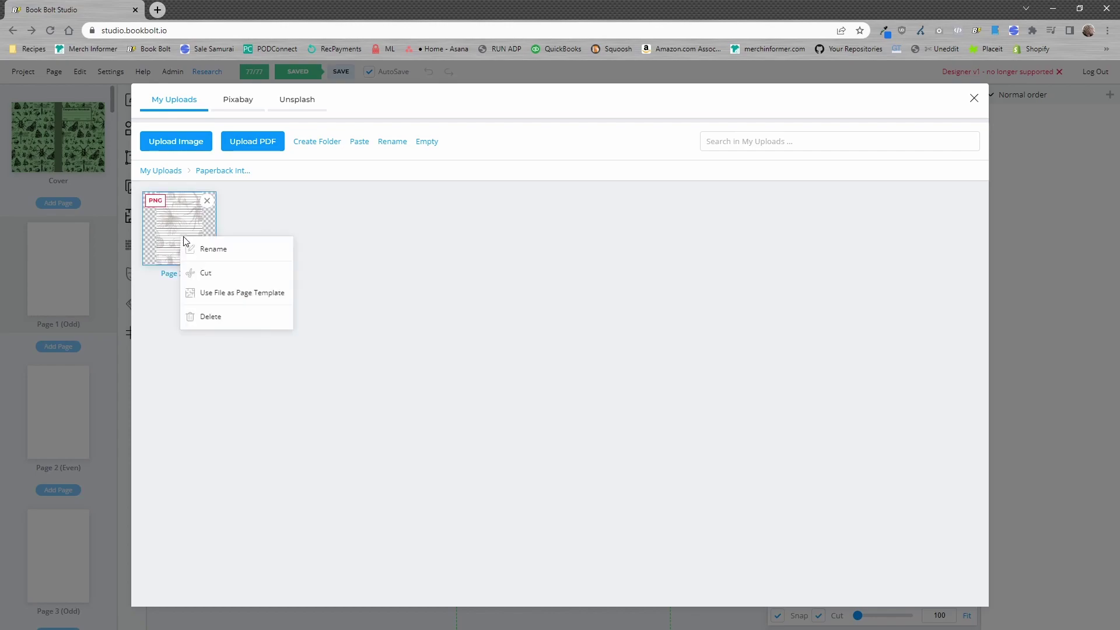
left_click(233, 298)
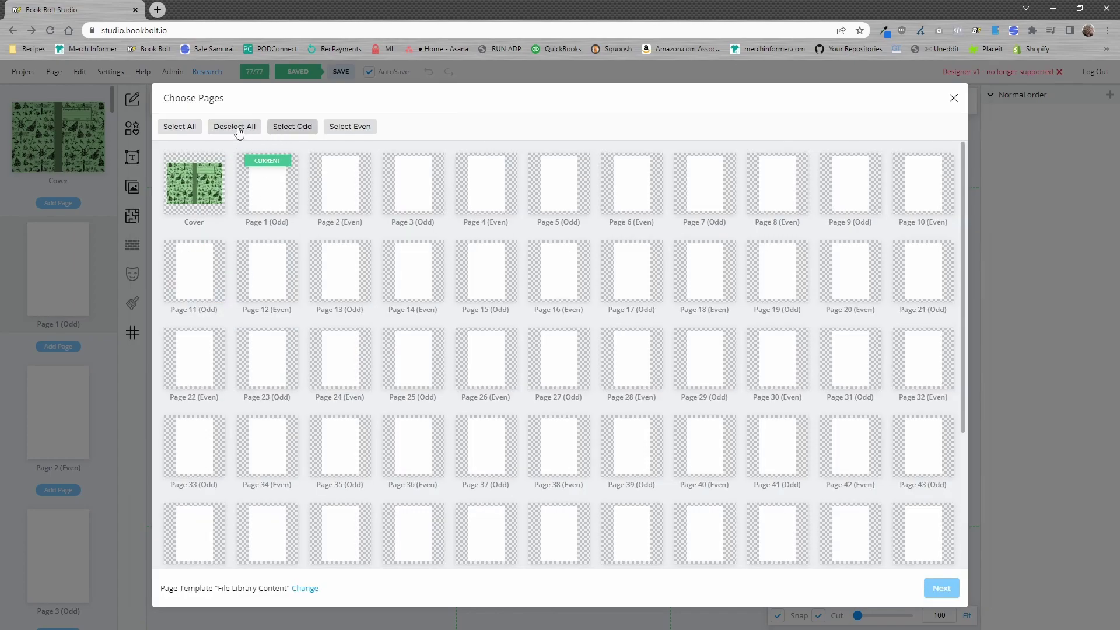
left_click(179, 126)
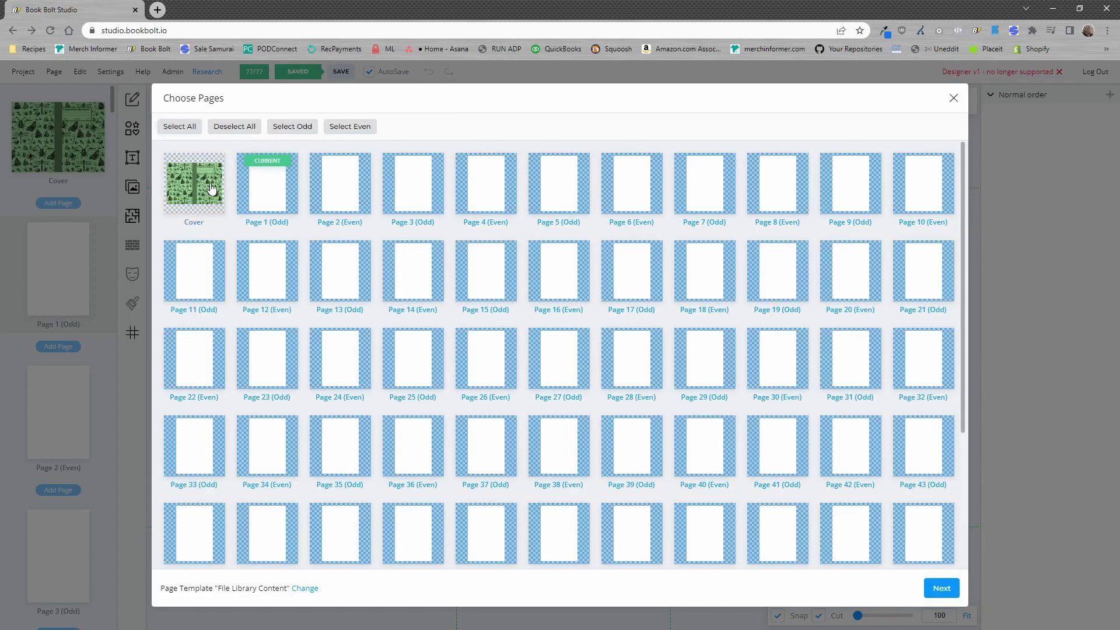
left_click(941, 586)
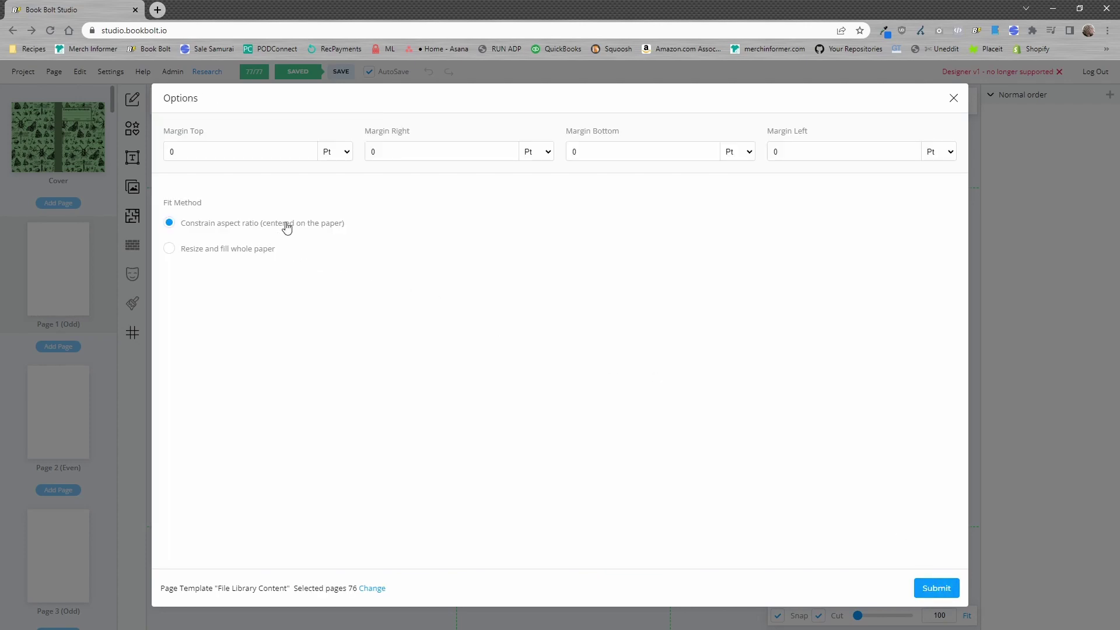
Apply the template with constrained aspect ratio and zero margins.
left_click(935, 588)
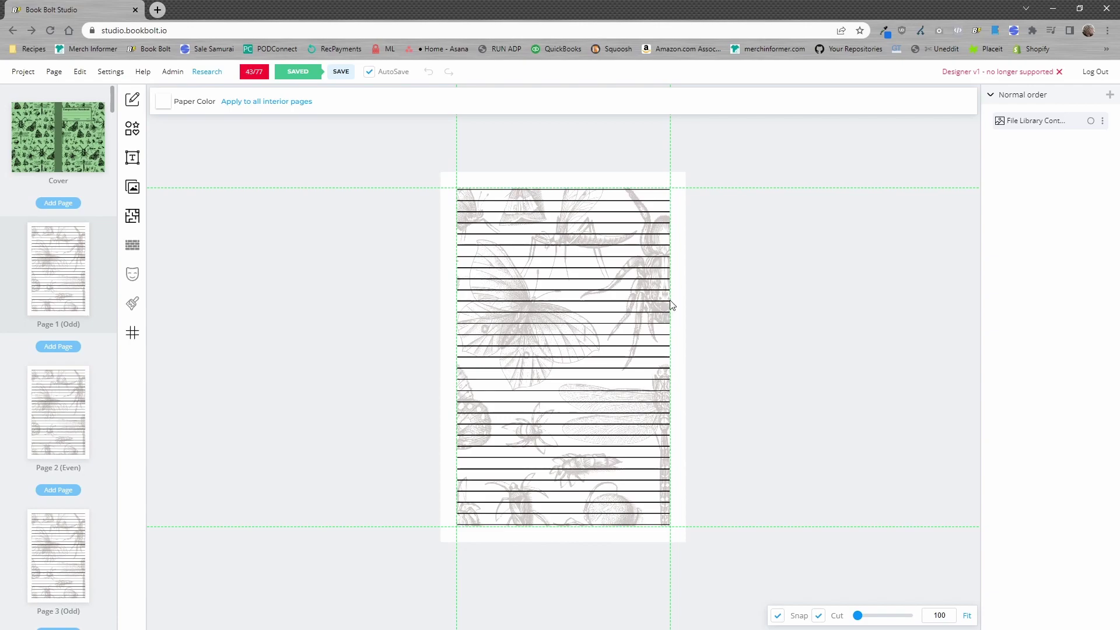
Check that pages 2, 3 and 4 carry the lined bug-background paper.
left_click(56, 420)
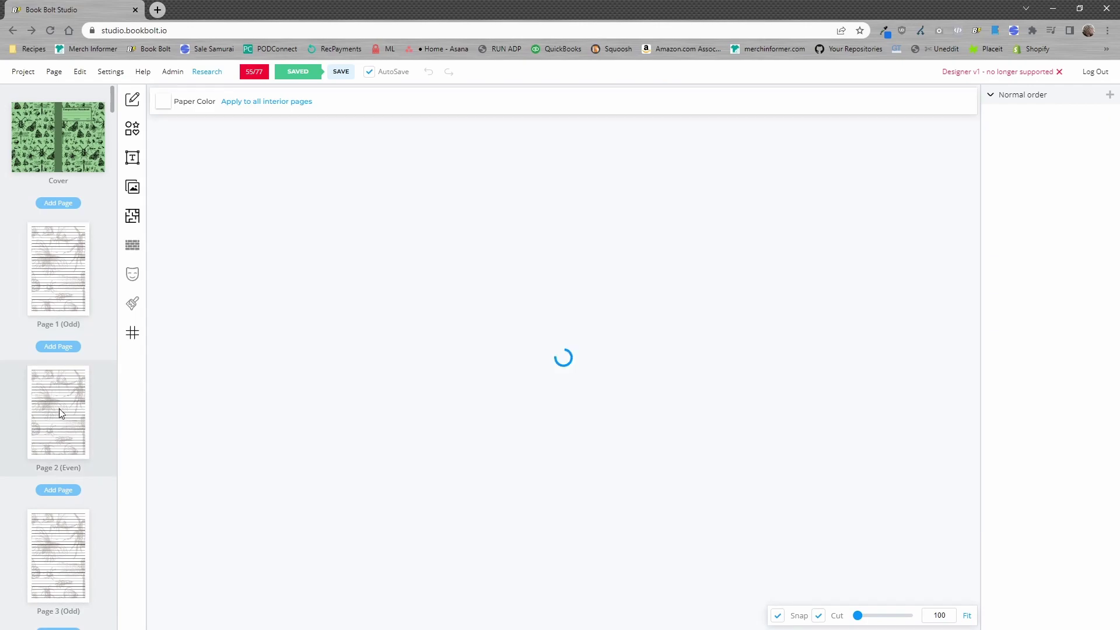
scroll(57, 443, "down", 1)
scroll(56, 420, "down", 3)
left_click(56, 385)
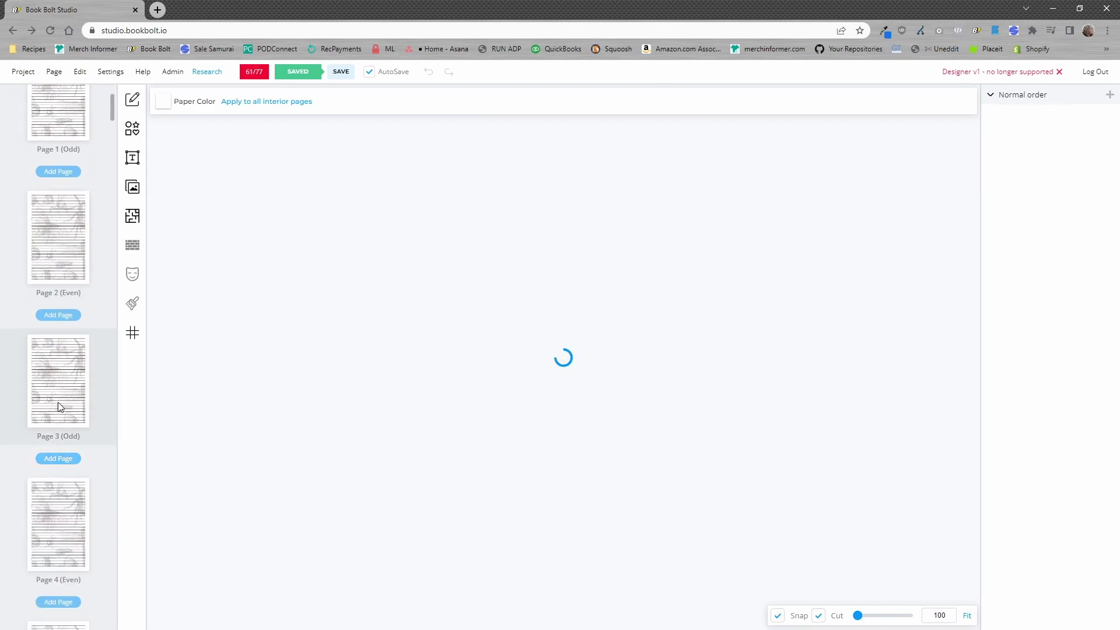
left_click(67, 511)
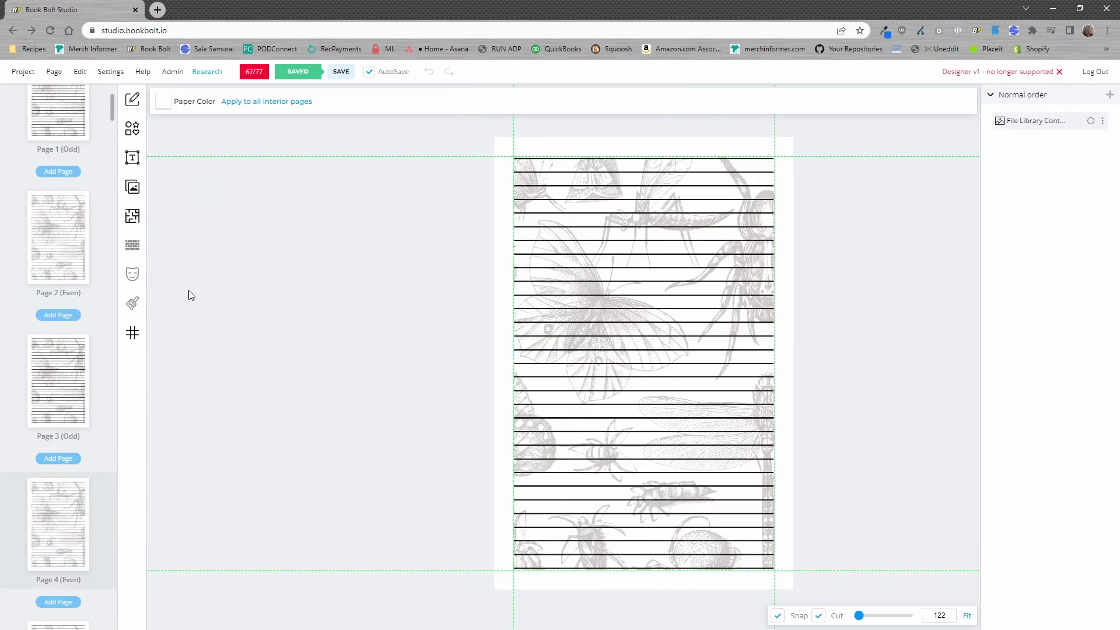
Open the uploads library and dismiss the second Paperback Interior folder's actions menu.
left_click(137, 192)
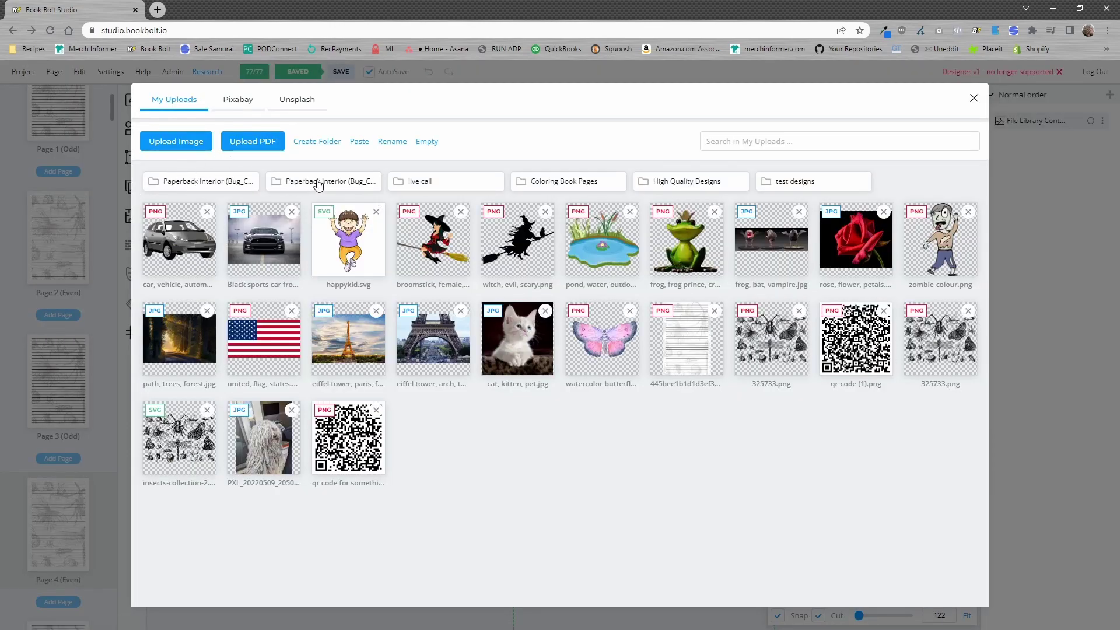
right_click(300, 185)
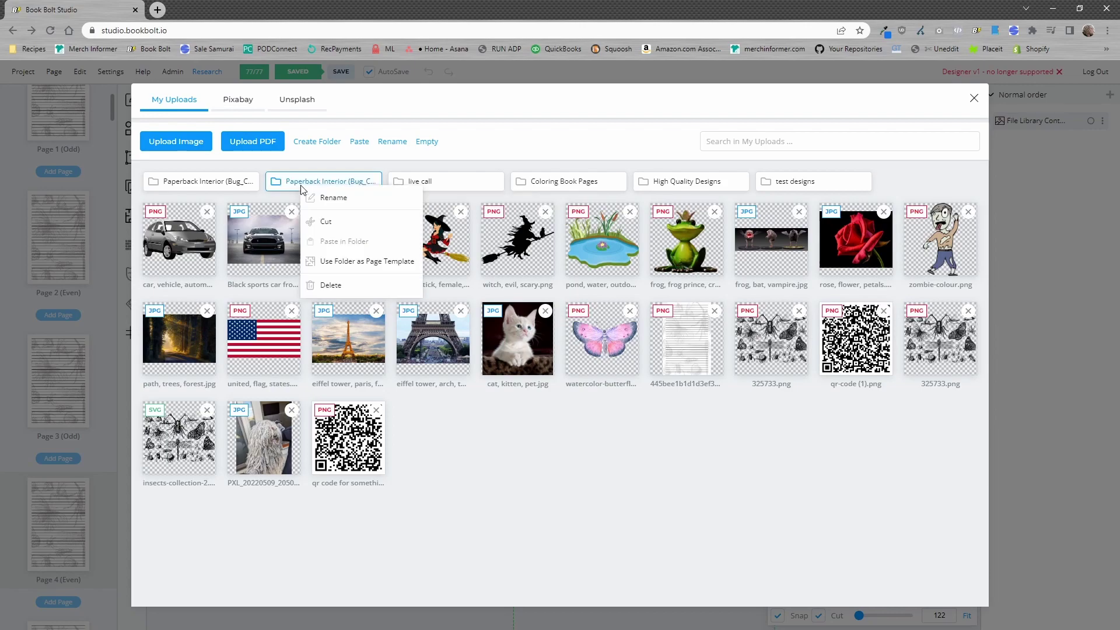
left_click(485, 457)
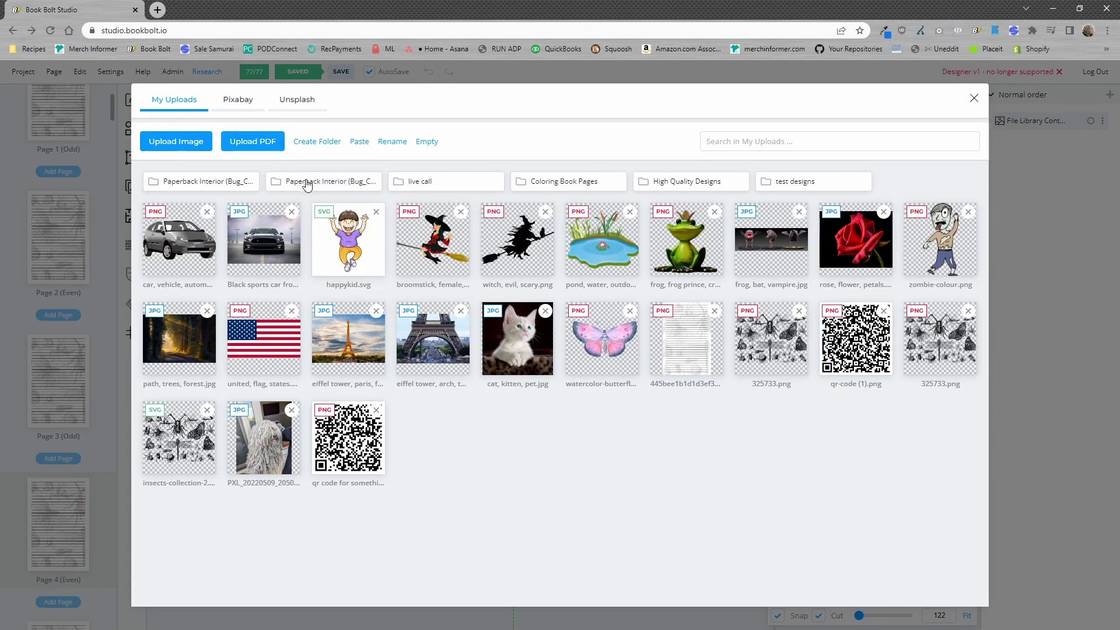
left_click(974, 99)
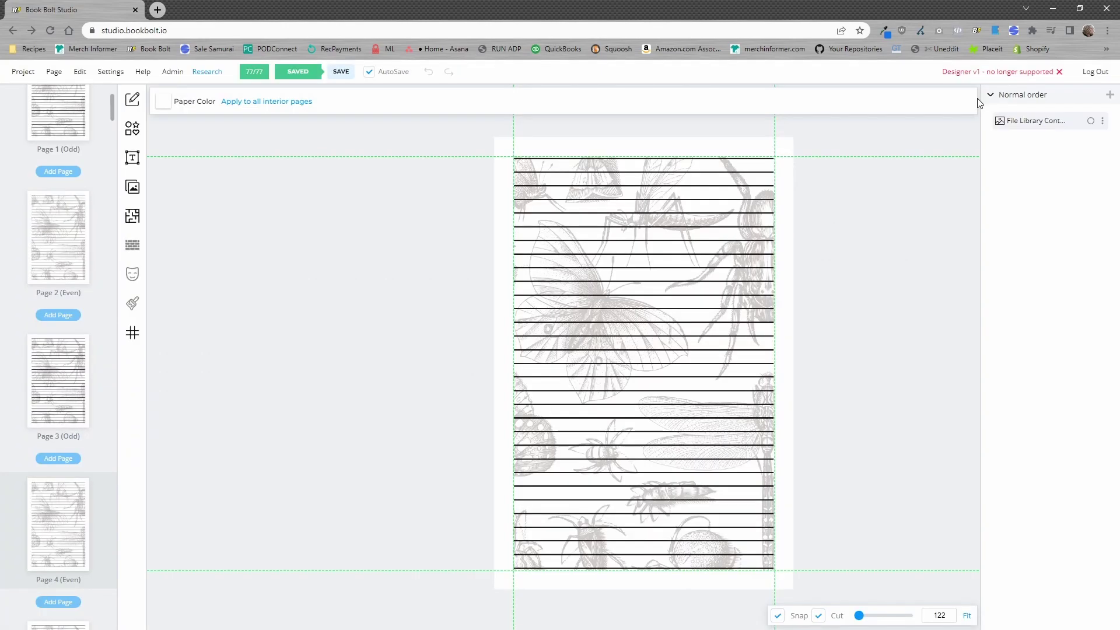